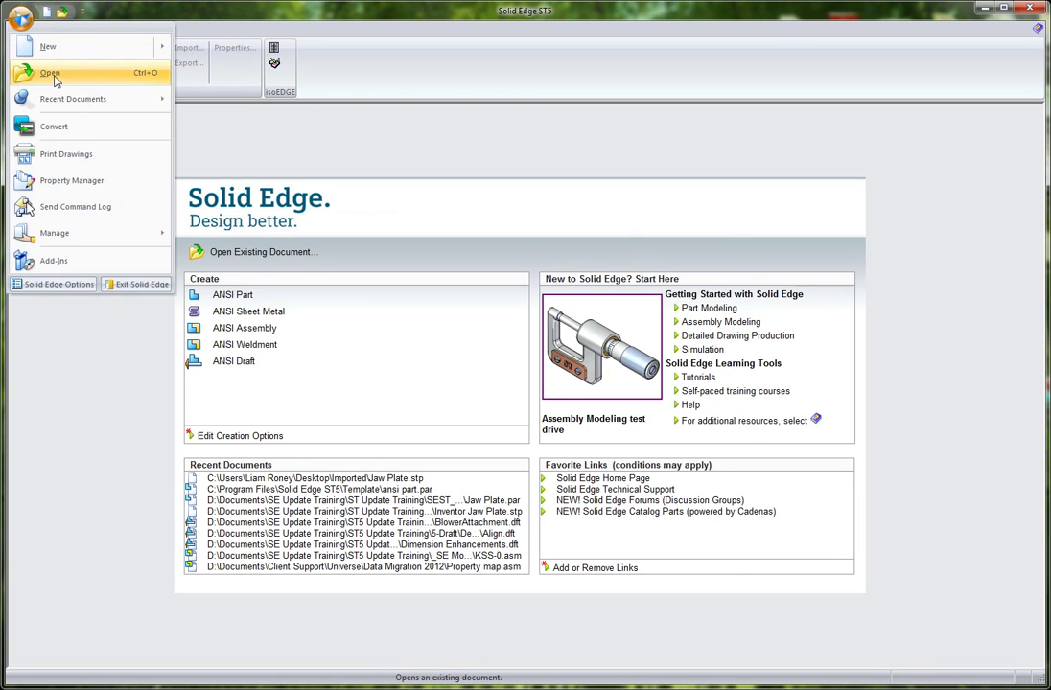
Open Jaw Plate.stp as a new part based on the ansi part.par template
{"action": "left_click", "coordinate": [49, 75]}
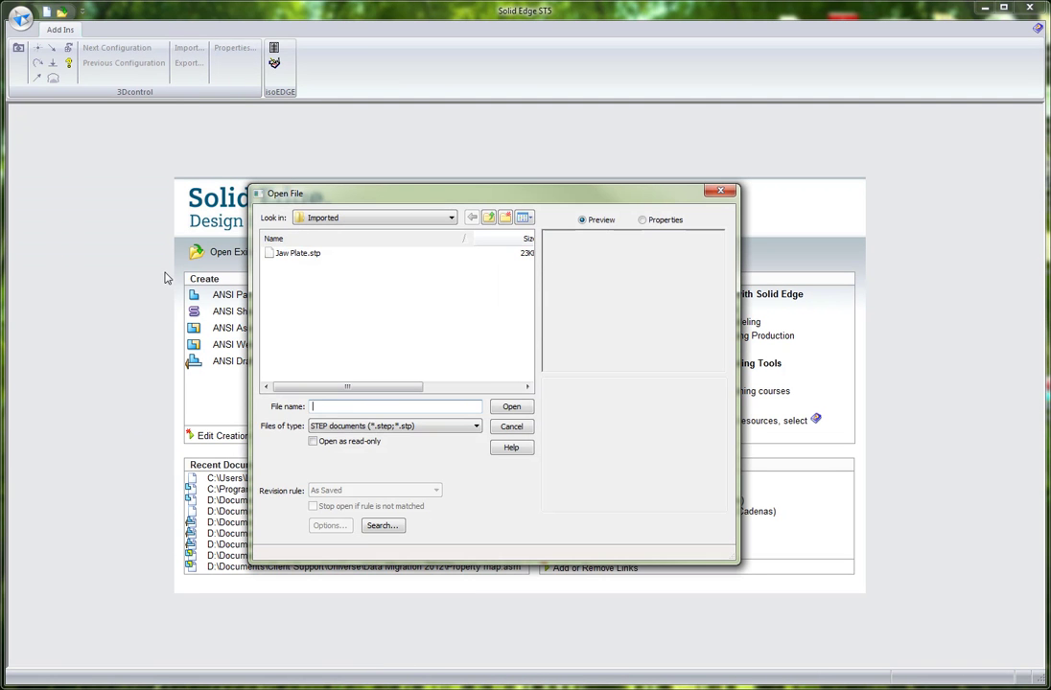
{"action": "left_click", "coordinate": [297, 256]}
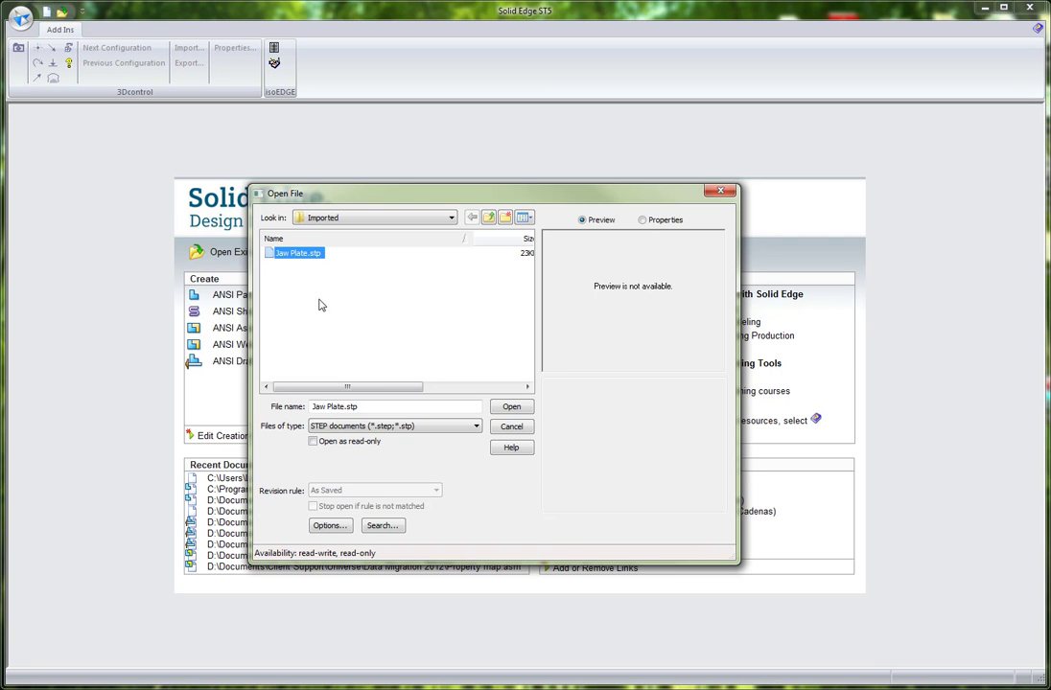
{"action": "left_click", "coordinate": [515, 410]}
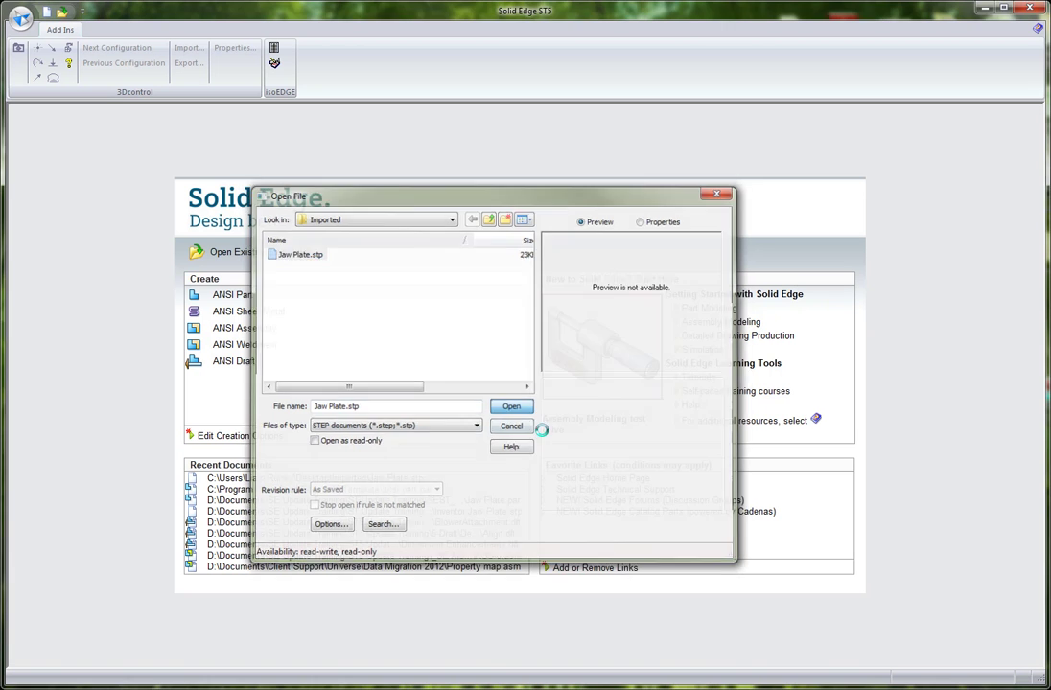
{"action": "left_click", "coordinate": [352, 340]}
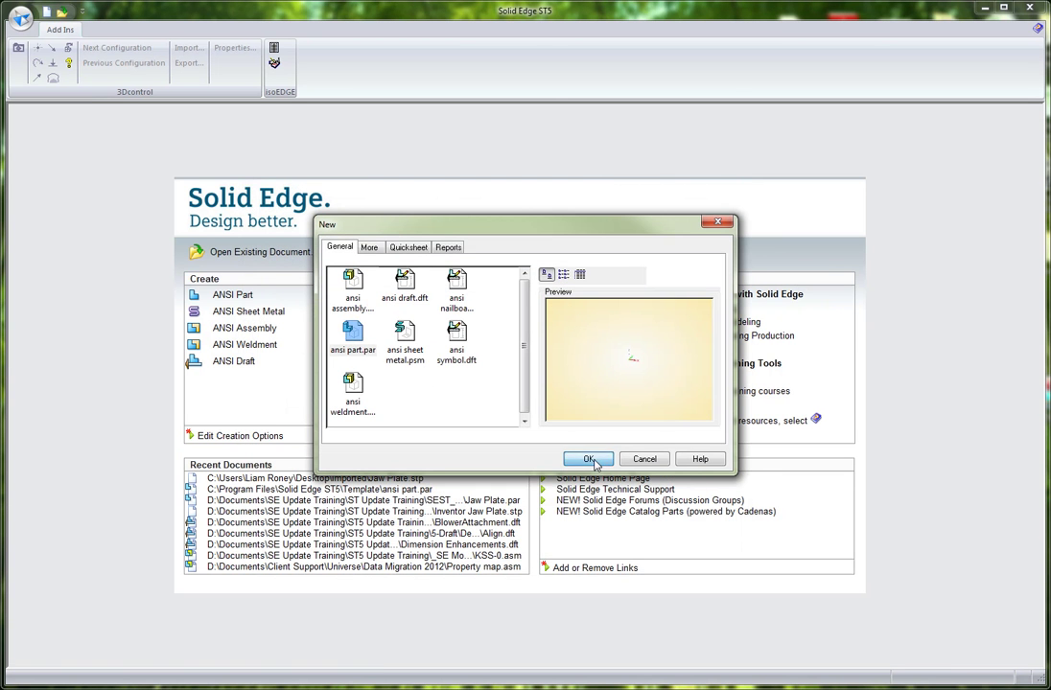
{"action": "left_click", "coordinate": [587, 458]}
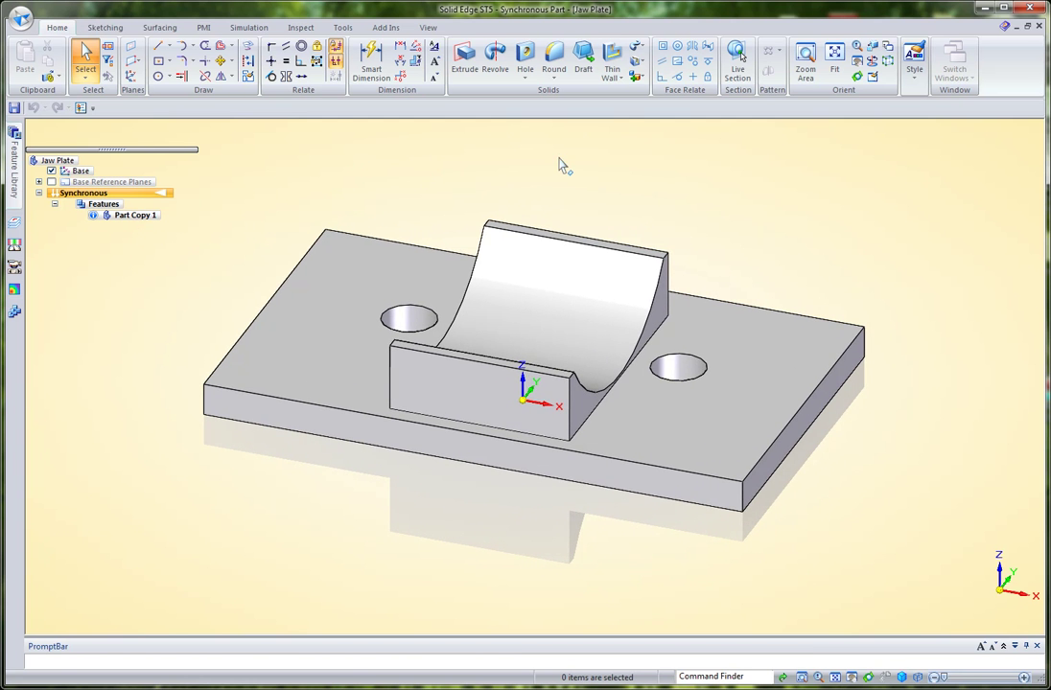
Once the Jaw Plate has loaded, bring up the graphics window's shortcut menu
{"action": "right_click", "coordinate": [280, 174]}
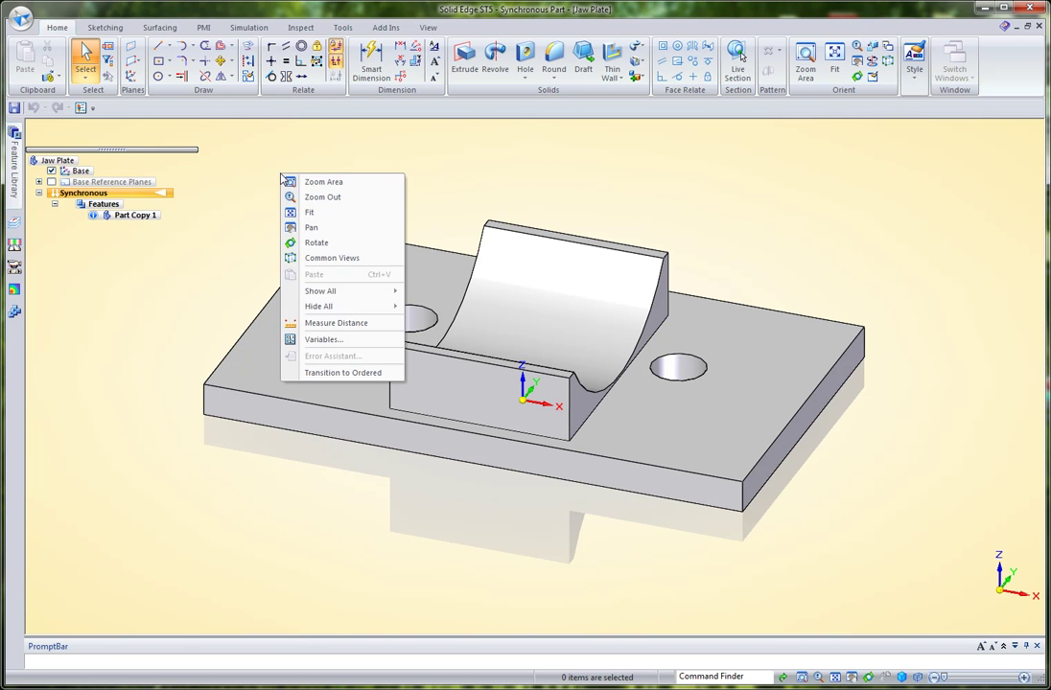
Choose Transition to Ordered so the Jaw Plate uses ordered modelling
{"action": "left_click", "coordinate": [329, 373]}
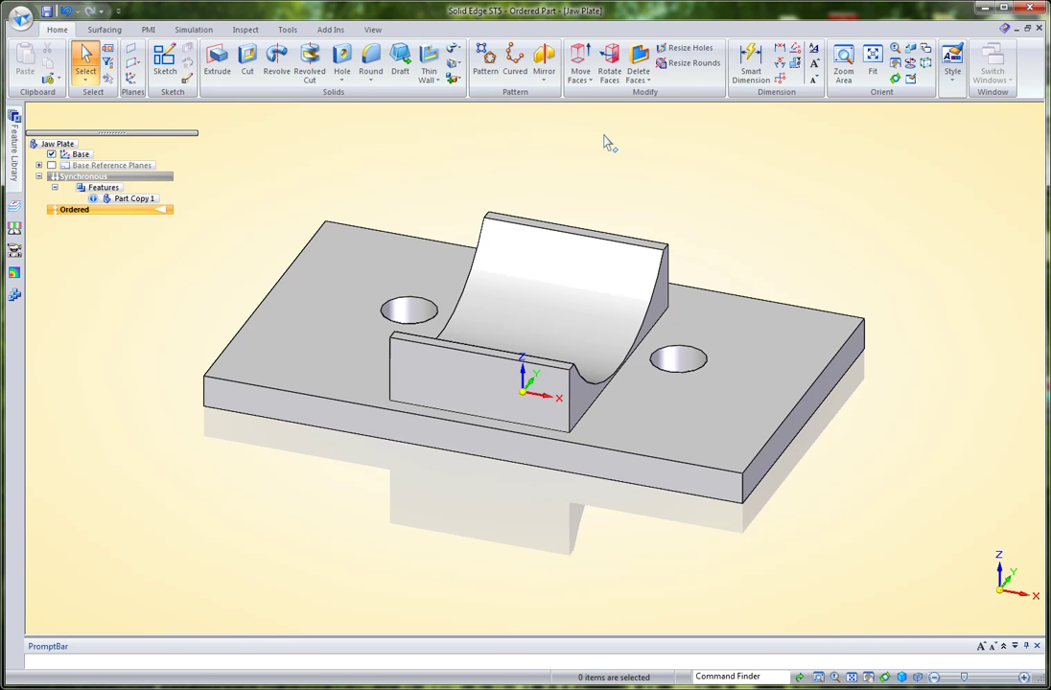
Move the plate's right side face outward 0.25 in, creating Move 1
{"action": "left_click", "coordinate": [581, 67]}
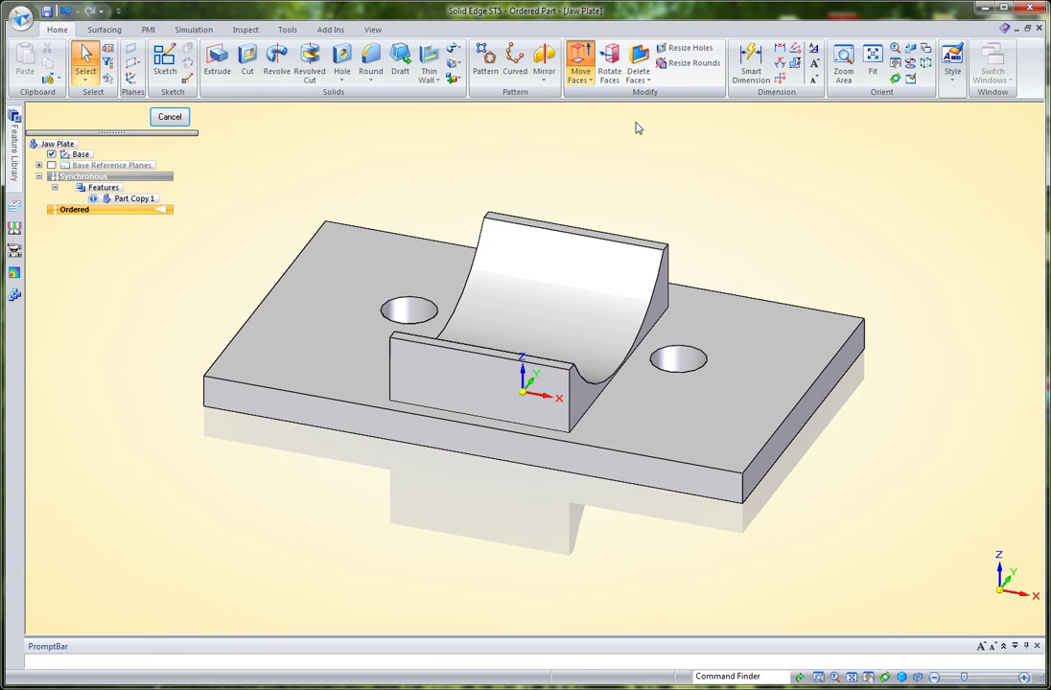
{"action": "left_click", "coordinate": [843, 384]}
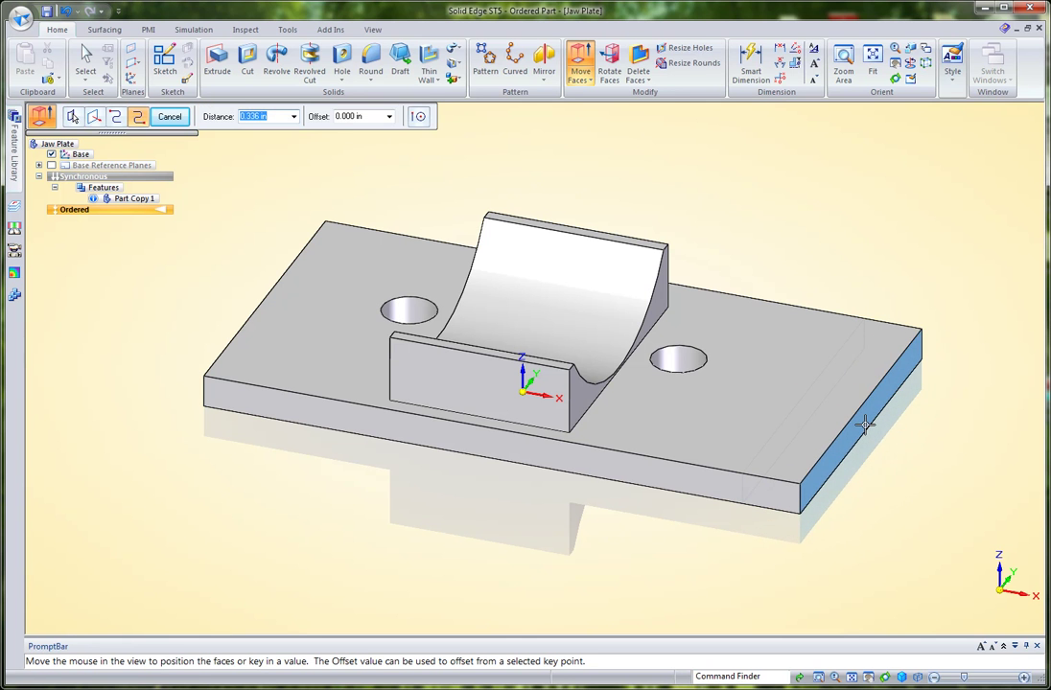
{"action": "type", "text": "0.25"}
{"action": "key", "text": "Return"}
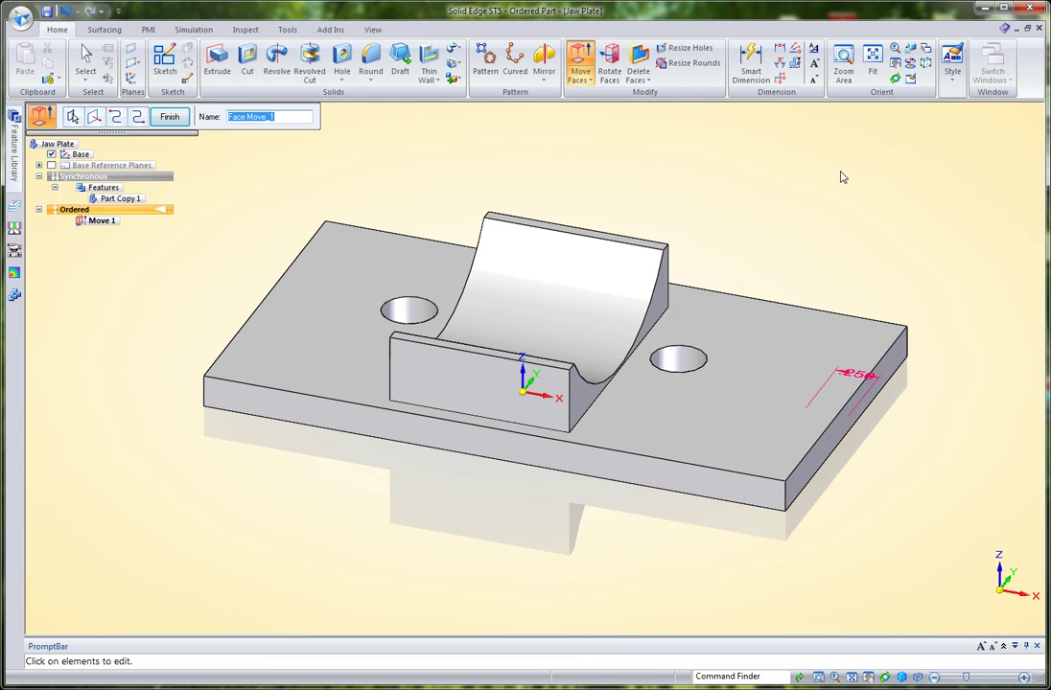
{"action": "left_click", "coordinate": [169, 116]}
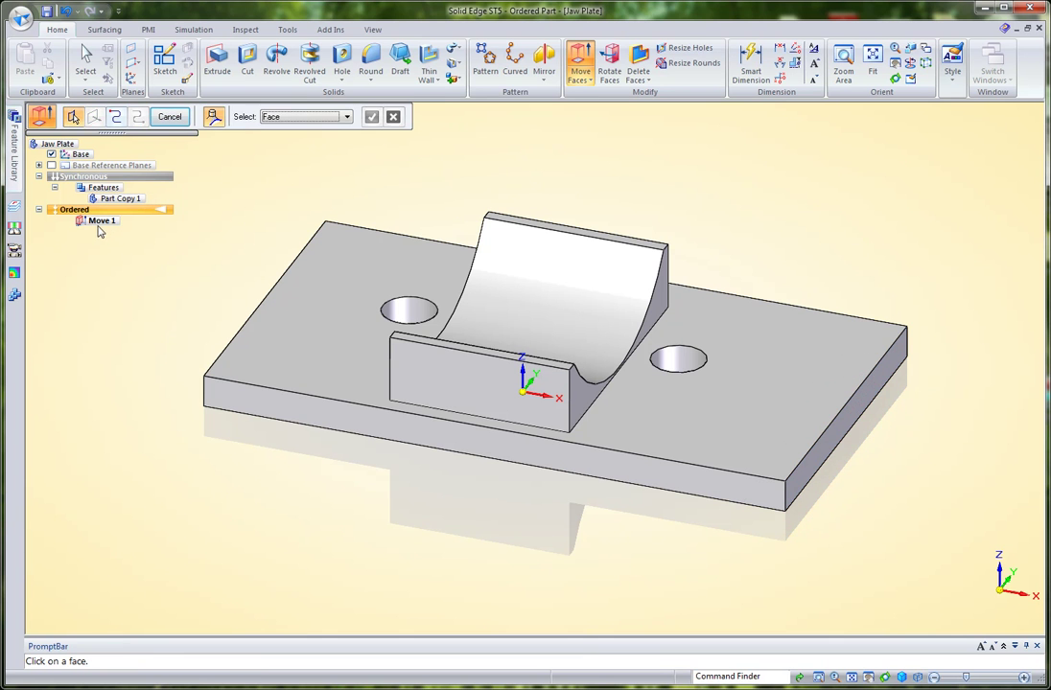
{"action": "left_click", "coordinate": [81, 59]}
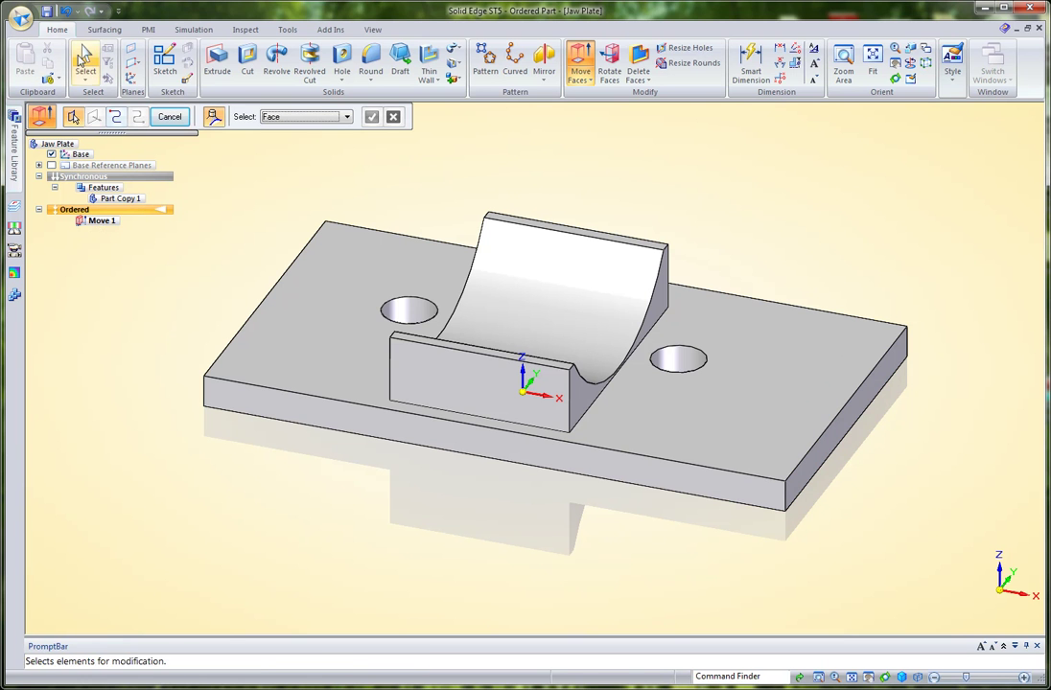
Edit Move 1's distance from 0.250 to 0.500 in
{"action": "left_click", "coordinate": [101, 220]}
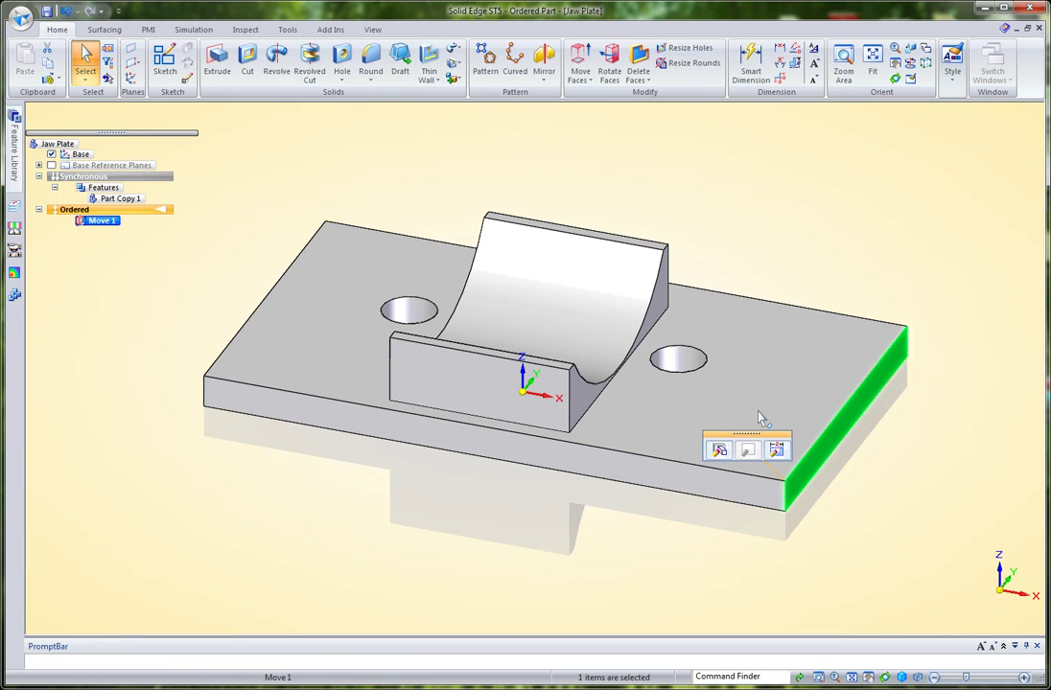
{"action": "left_click", "coordinate": [778, 450]}
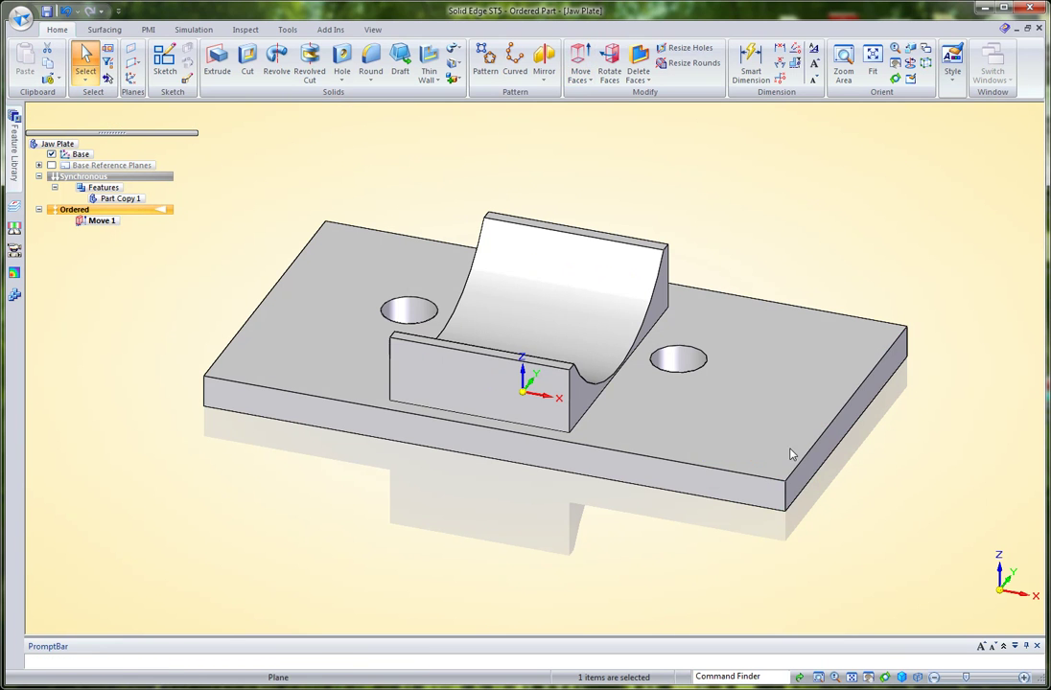
{"action": "left_click", "coordinate": [860, 378]}
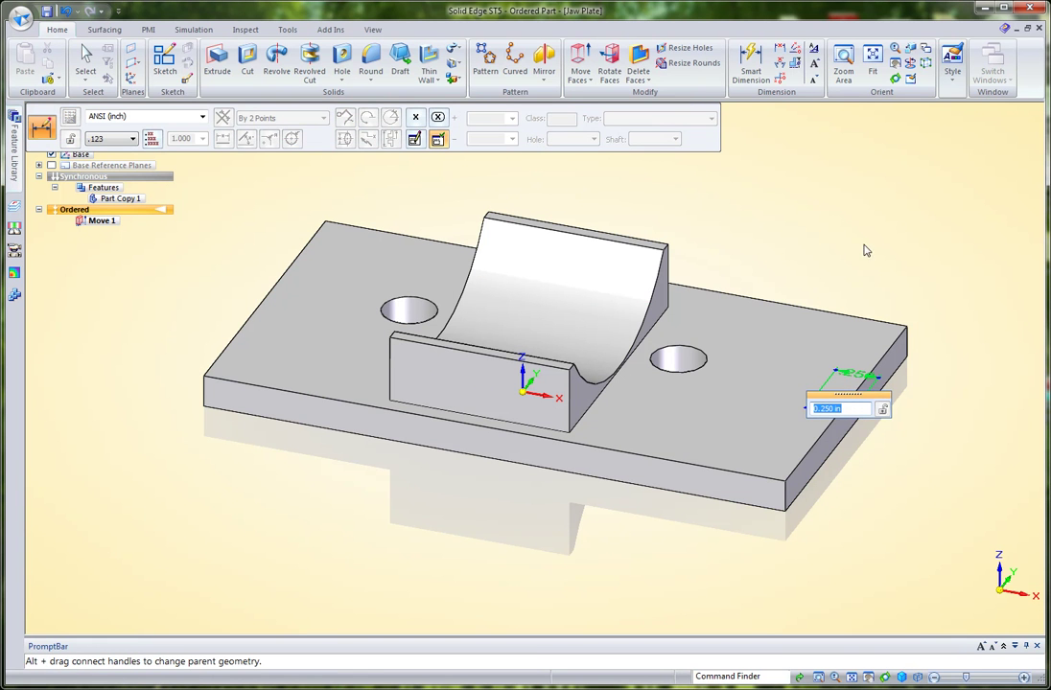
{"action": "type", "text": ".5"}
{"action": "key", "text": "Return"}
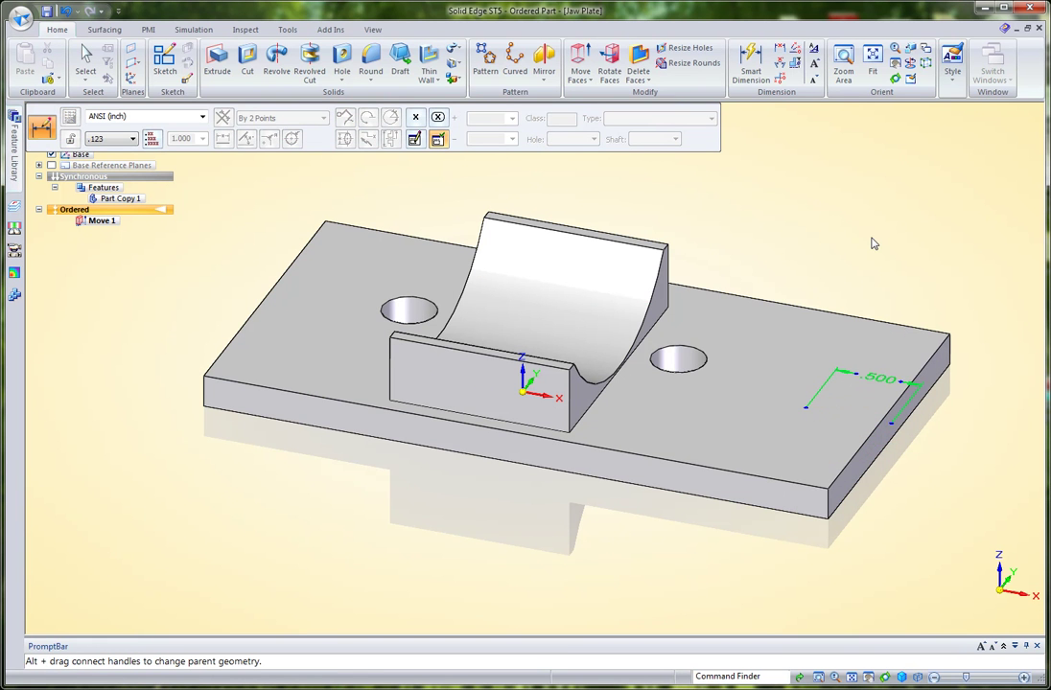
{"action": "key", "text": "Escape"}
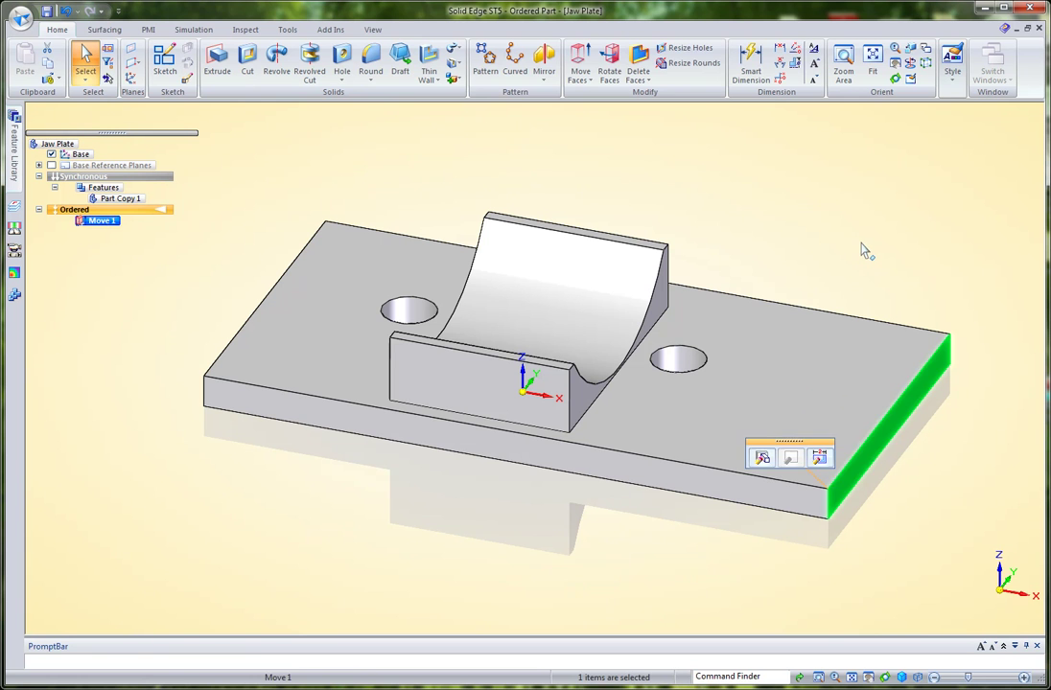
Rotate the plate's right end face 45° about its edge, creating Rotate 1
{"action": "left_click", "coordinate": [609, 66]}
{"action": "left_click", "coordinate": [898, 422]}
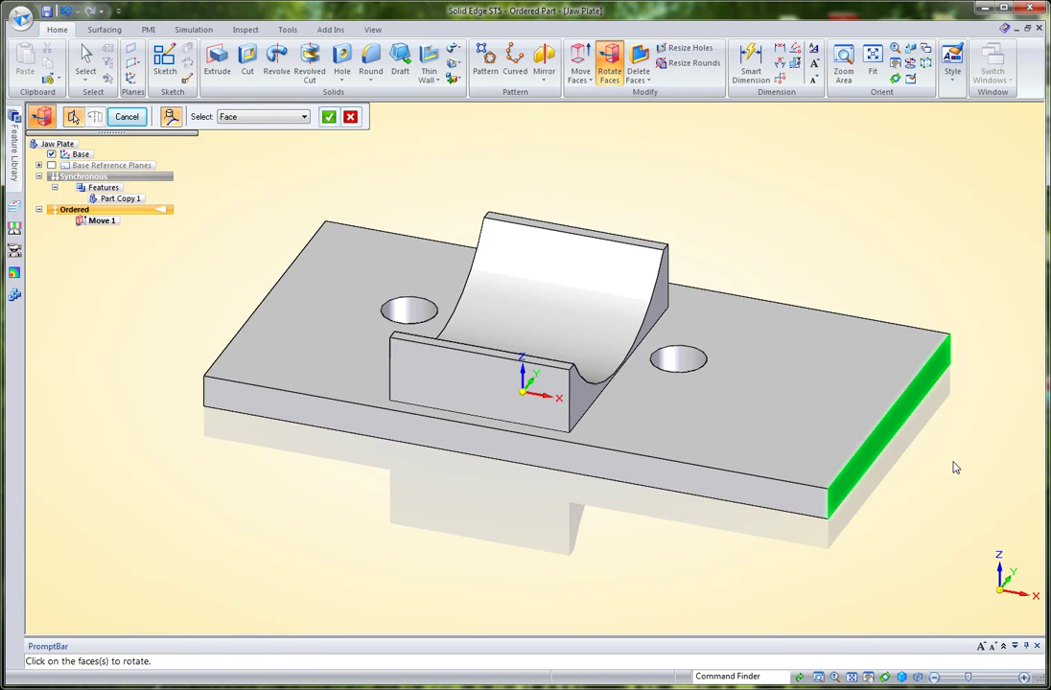
{"action": "right_click", "coordinate": [896, 443]}
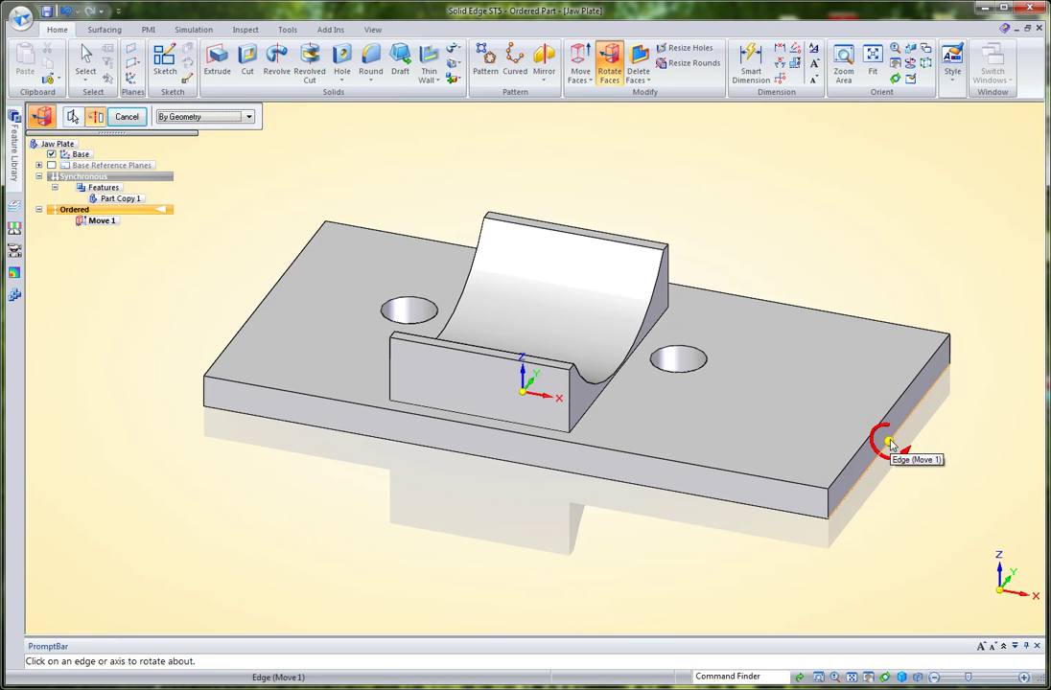
{"action": "left_click", "coordinate": [890, 434]}
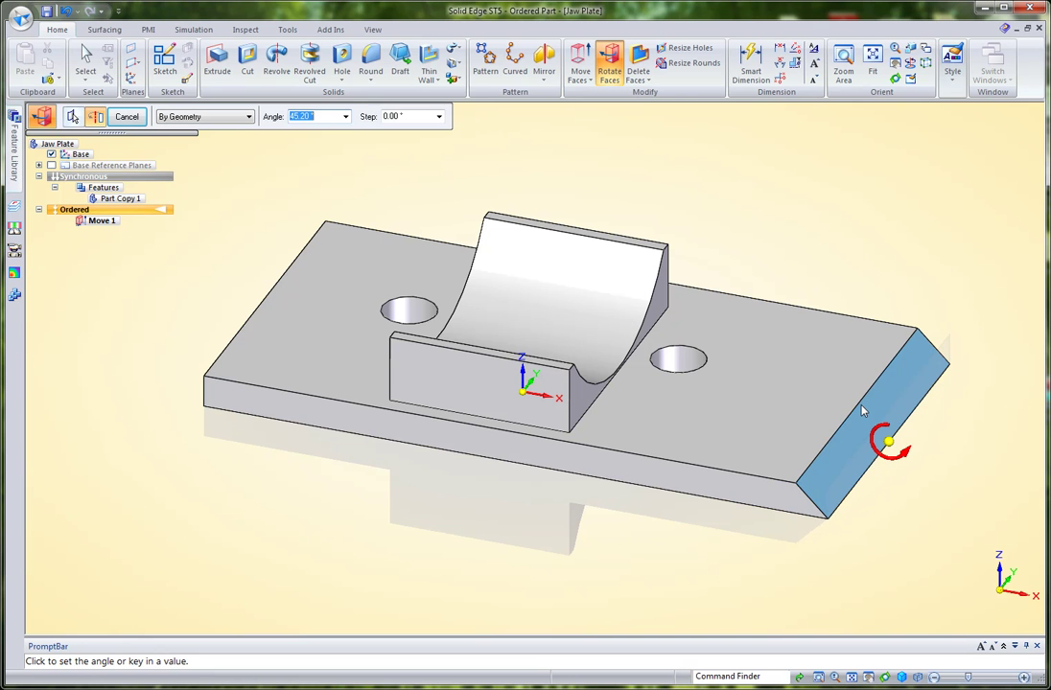
{"action": "type", "text": "45"}
{"action": "key", "text": "Tab"}
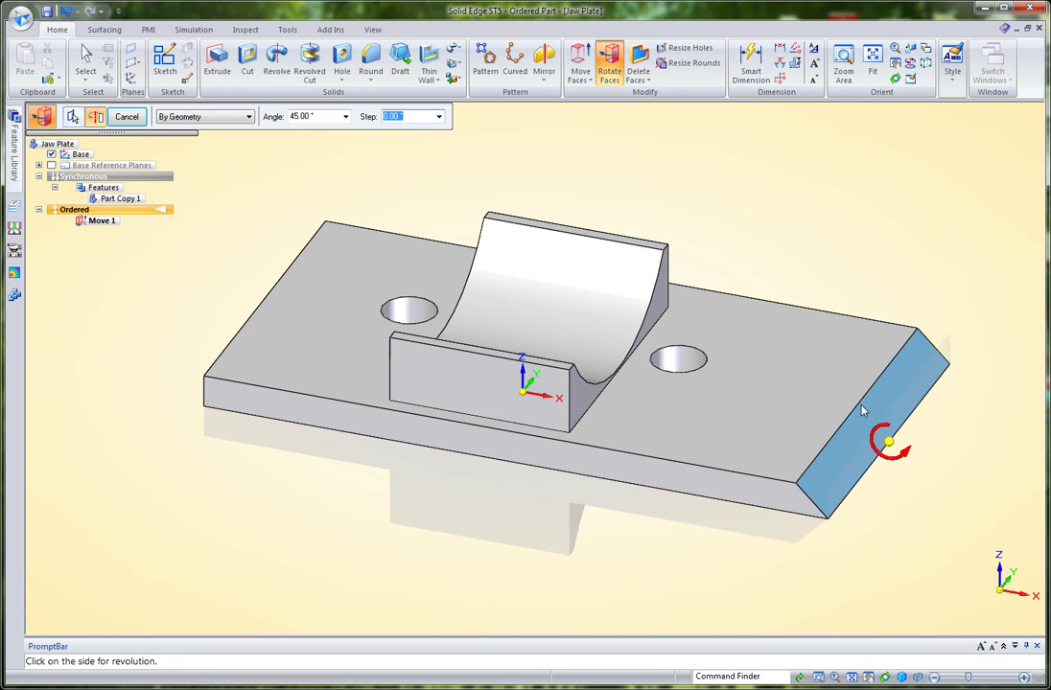
{"action": "left_click", "coordinate": [860, 409]}
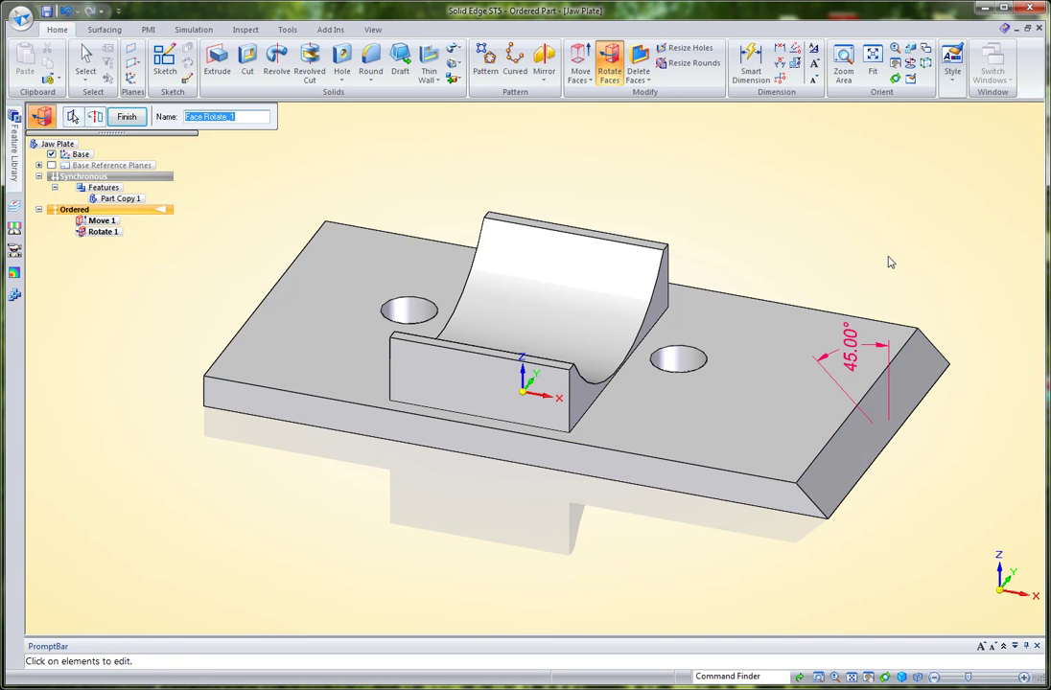
{"action": "left_click", "coordinate": [126, 116]}
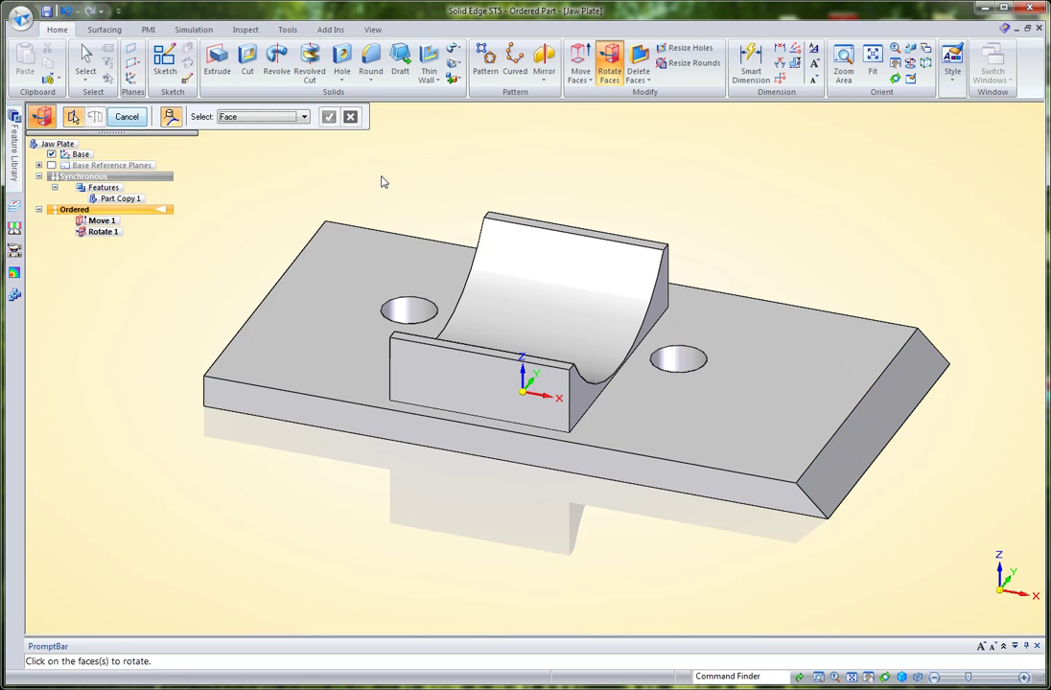
{"action": "left_click", "coordinate": [85, 63]}
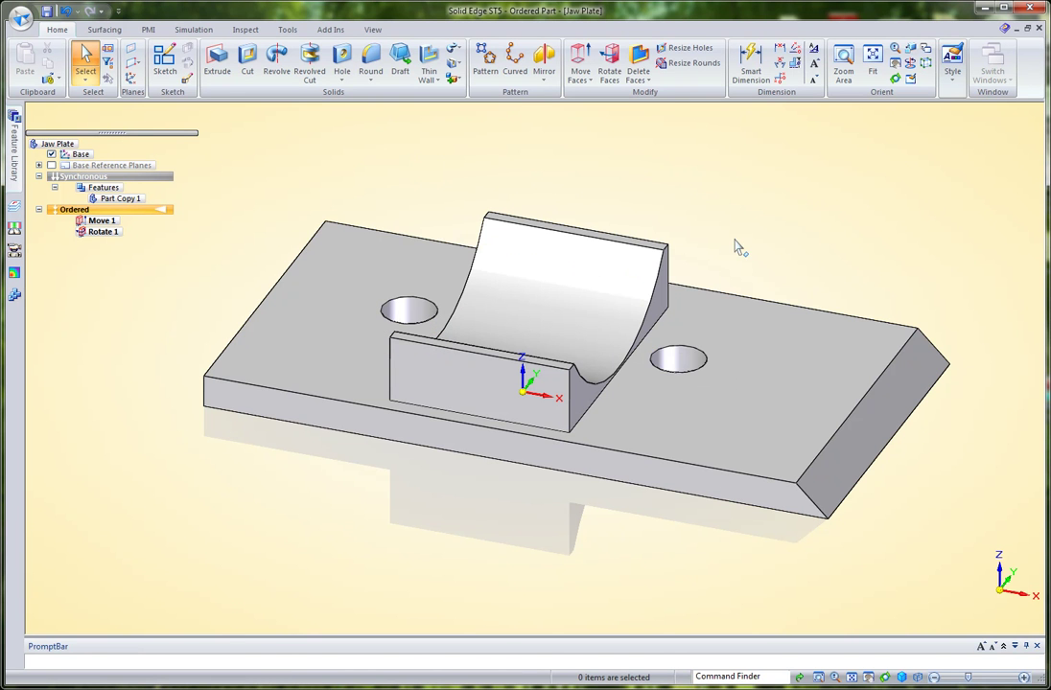
{"action": "left_click", "coordinate": [580, 77]}
{"action": "left_click", "coordinate": [602, 90]}
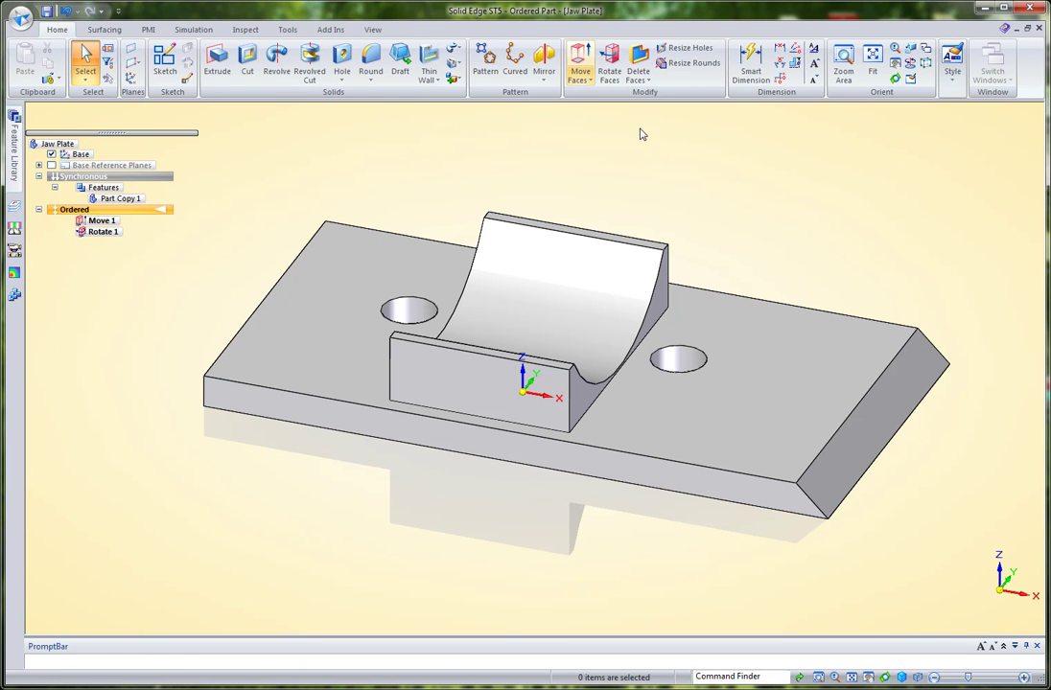
{"action": "left_click", "coordinate": [680, 355]}
{"action": "left_click", "coordinate": [371, 117]}
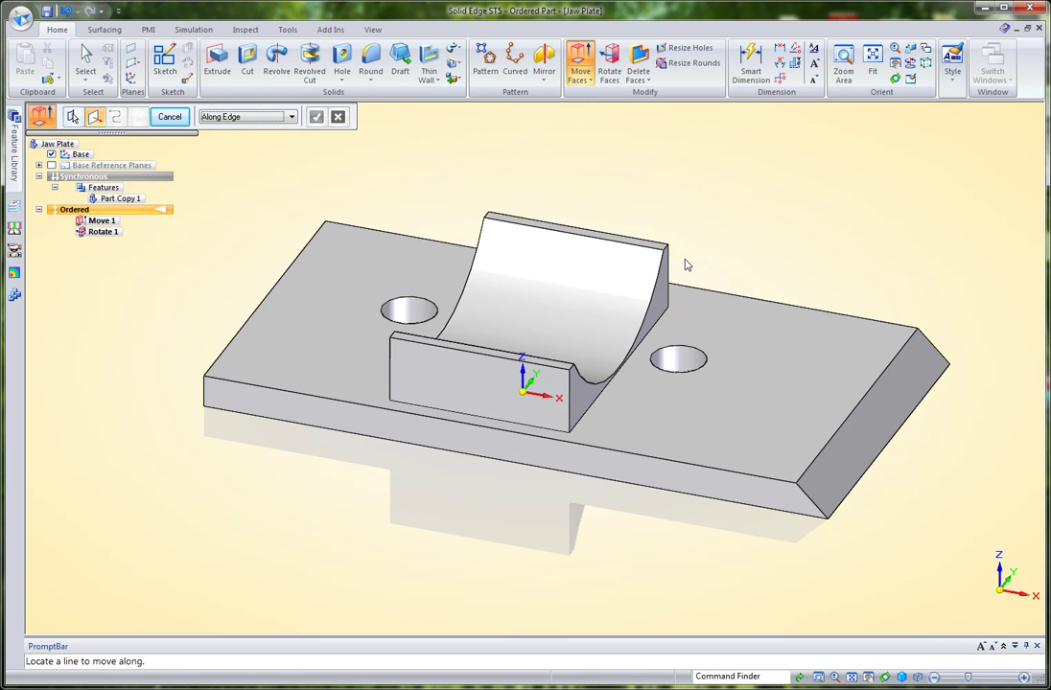
{"action": "left_click", "coordinate": [534, 365]}
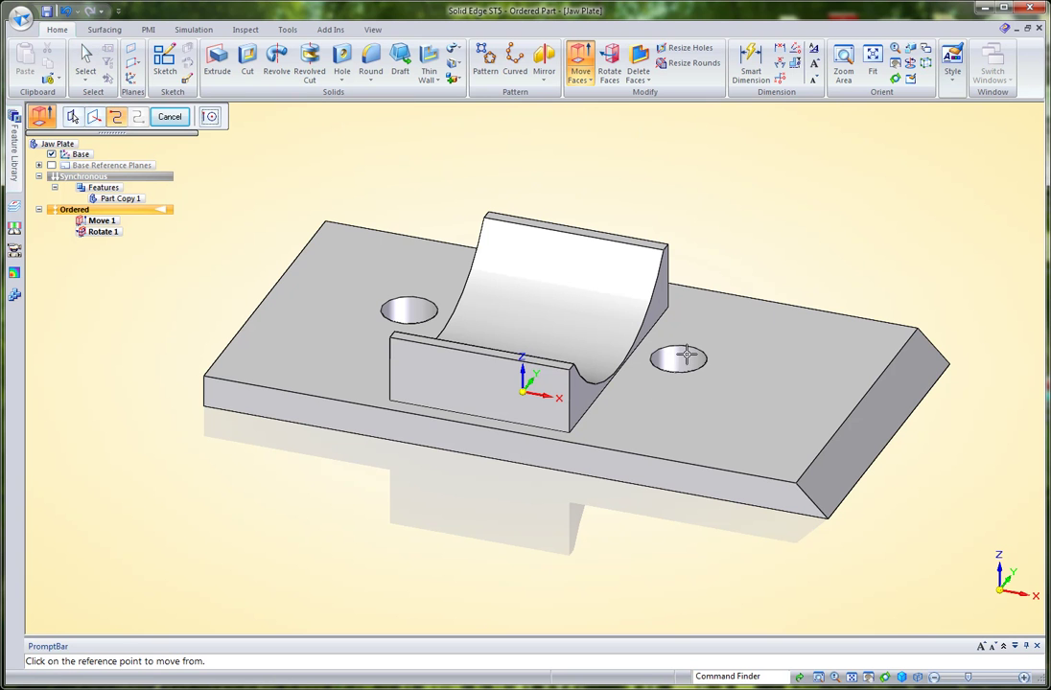
{"action": "left_click", "coordinate": [710, 350]}
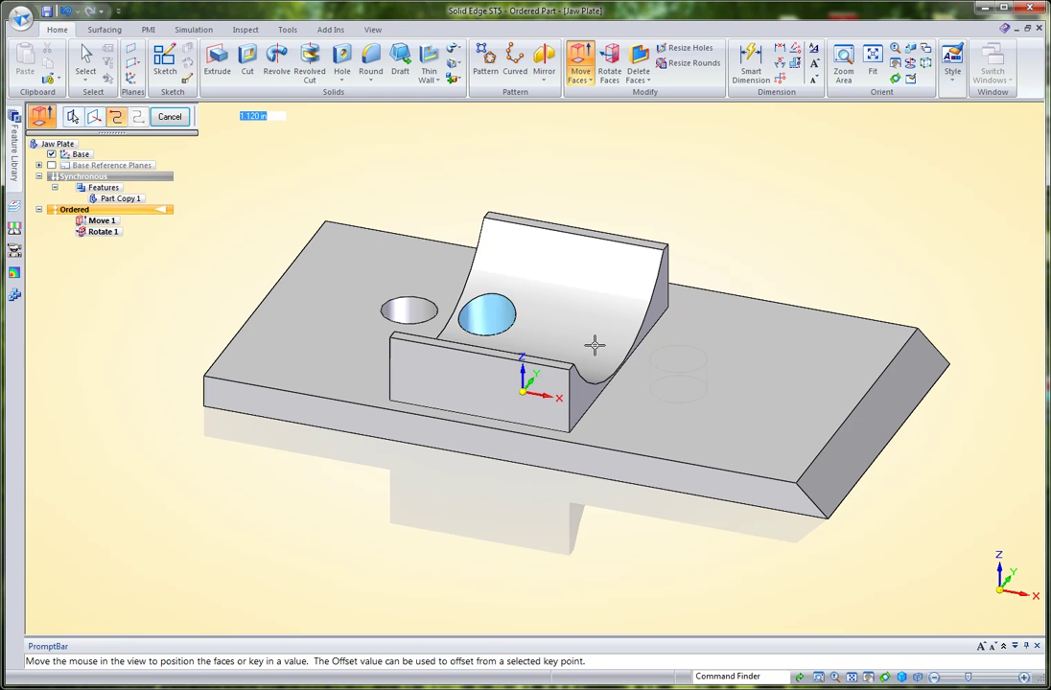
{"action": "left_click", "coordinate": [661, 379]}
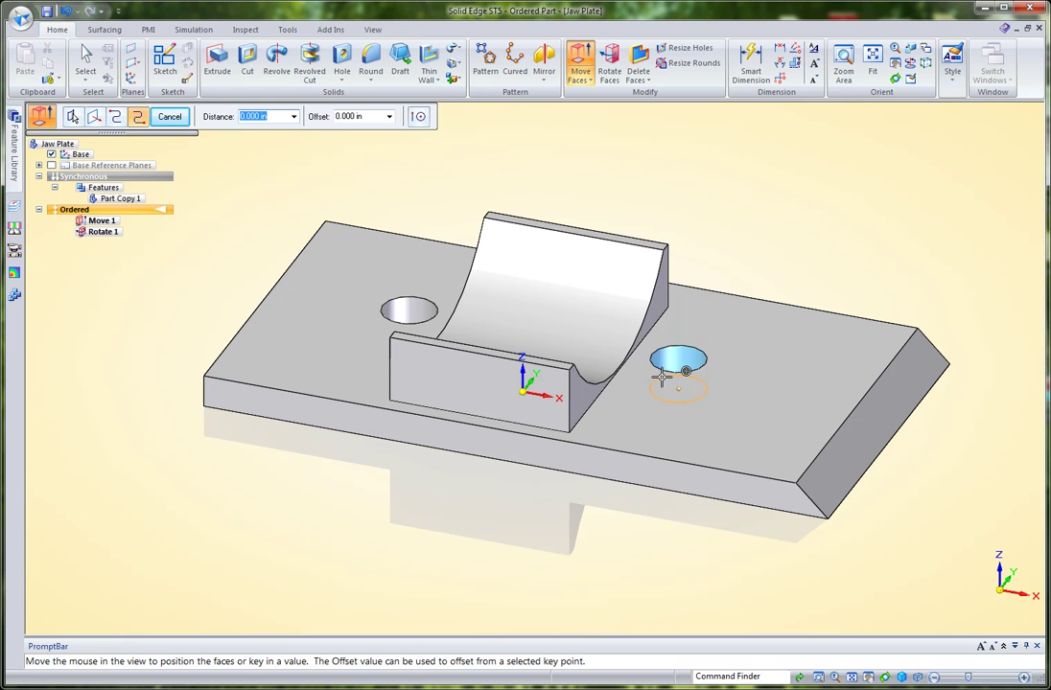
{"action": "left_click", "coordinate": [702, 407]}
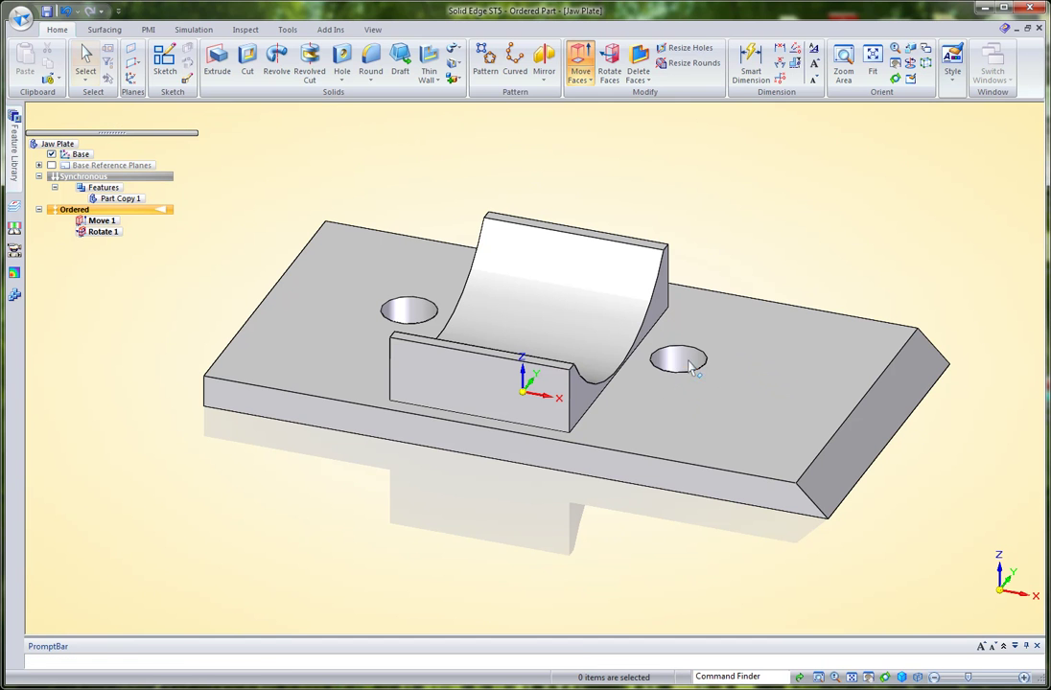
{"action": "key", "text": "Escape"}
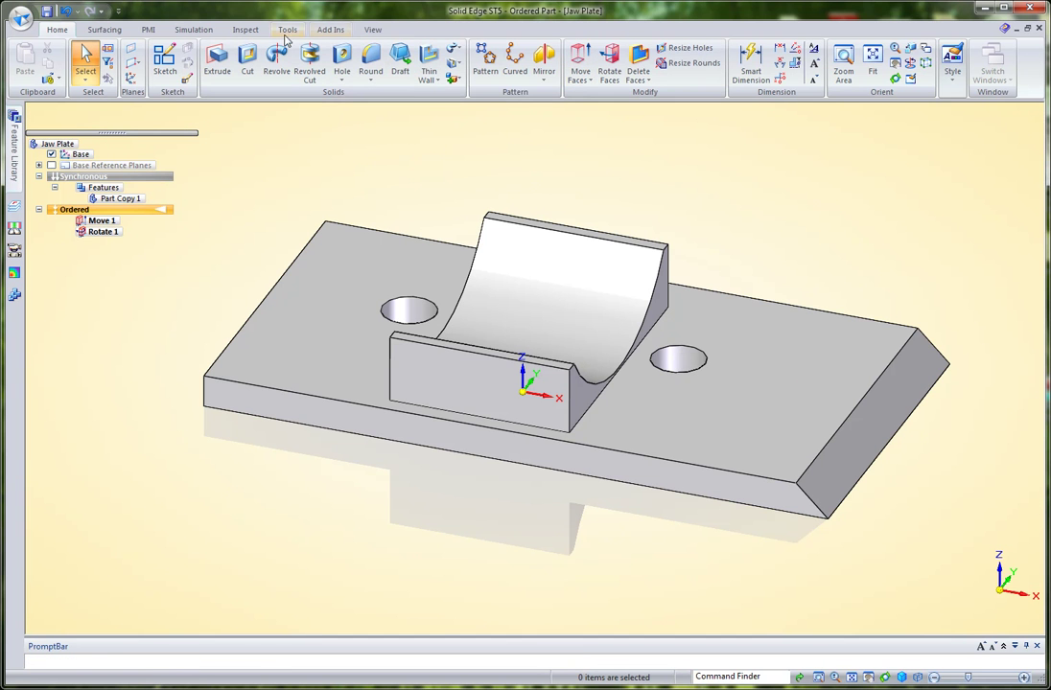
Smart Measure the distance between the left and right holes, reading 1.575 in
{"action": "left_click", "coordinate": [246, 29]}
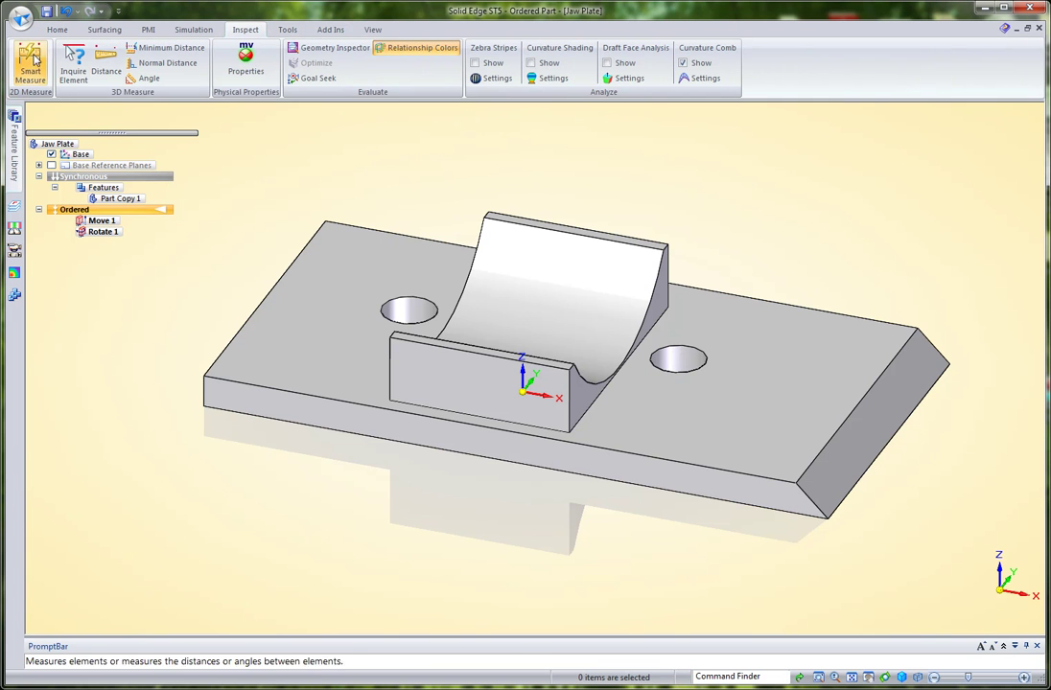
{"action": "left_click", "coordinate": [33, 59]}
{"action": "left_click", "coordinate": [408, 301]}
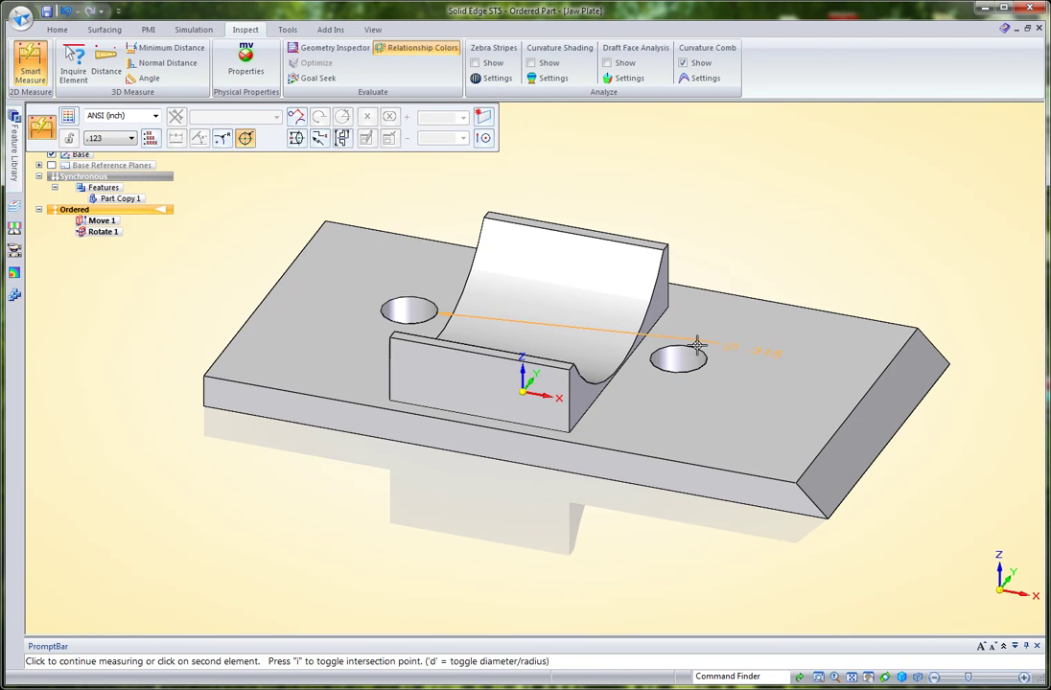
{"action": "left_click", "coordinate": [695, 347]}
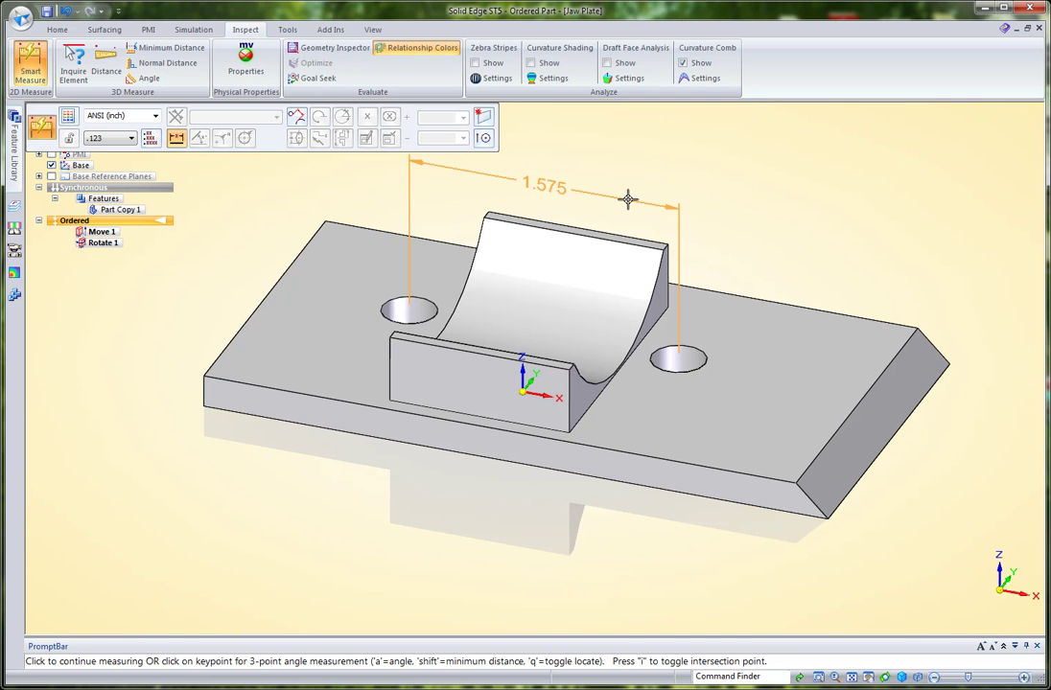
{"action": "key", "text": "Escape"}
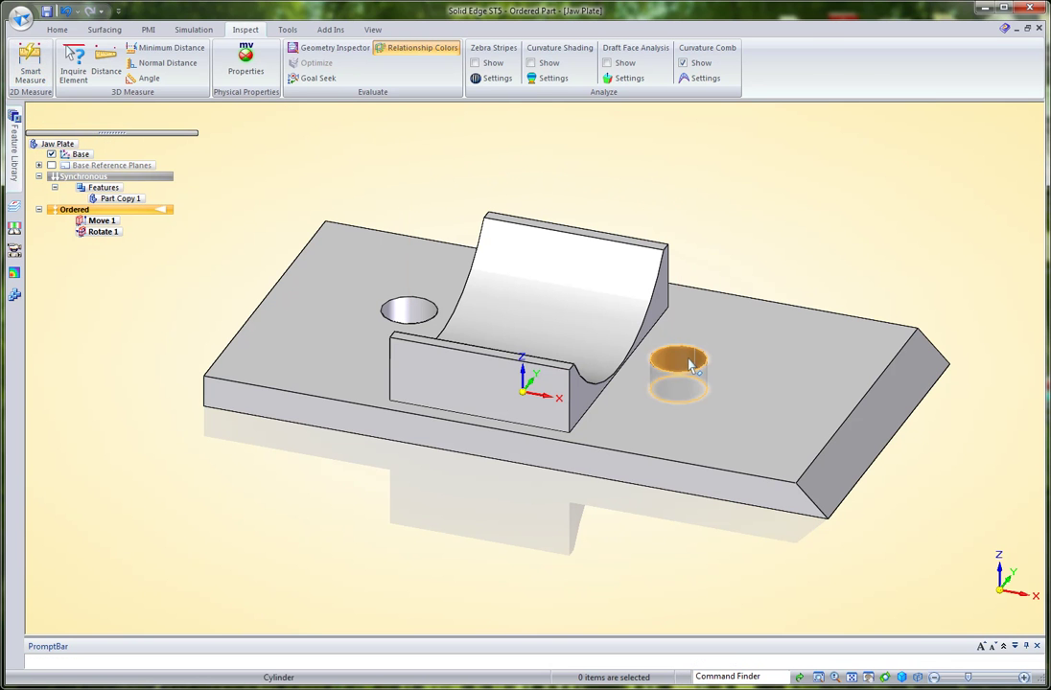
Move the right hole 0.212 in along the plate edge, then return to synchronous mode
{"action": "left_click", "coordinate": [56, 29]}
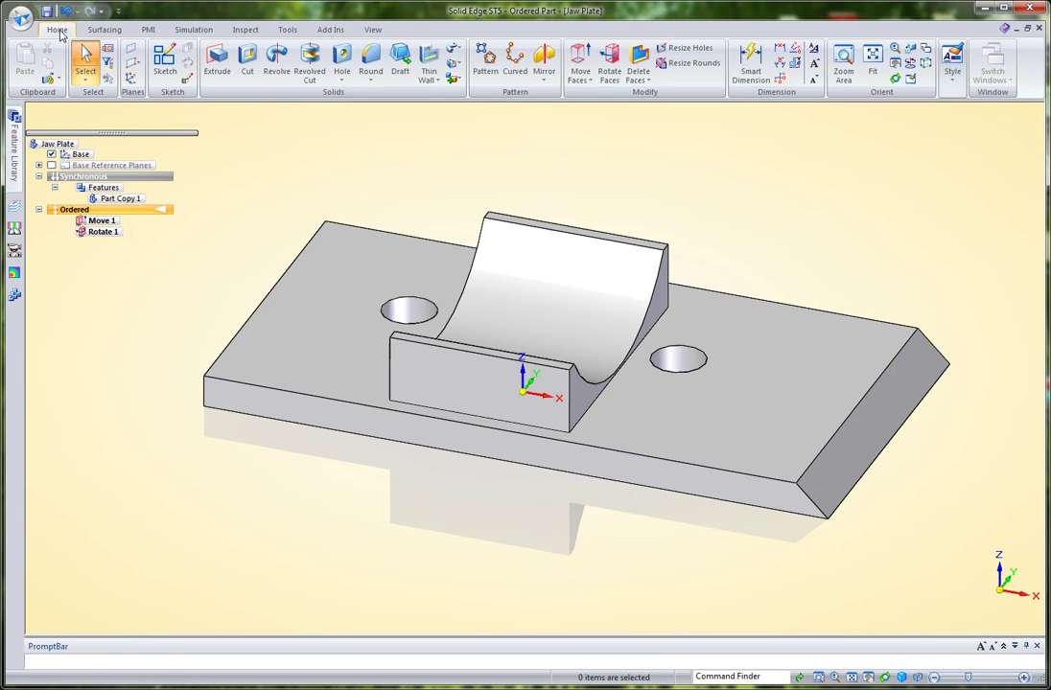
{"action": "left_click", "coordinate": [581, 78]}
{"action": "left_click", "coordinate": [579, 111]}
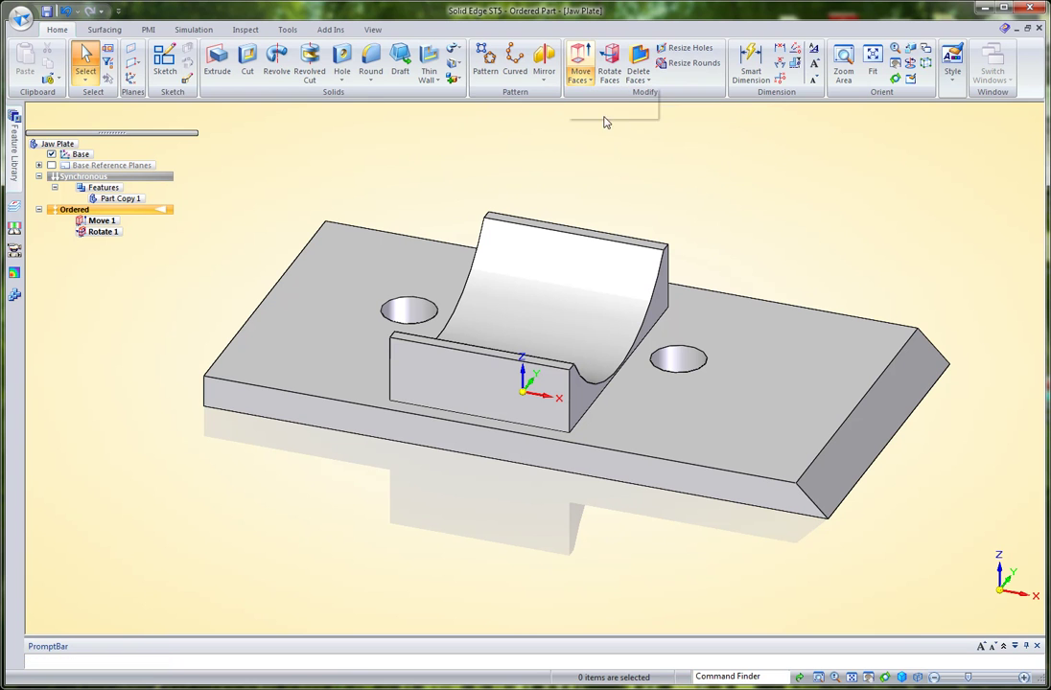
{"action": "left_click", "coordinate": [683, 359]}
{"action": "right_click", "coordinate": [581, 319]}
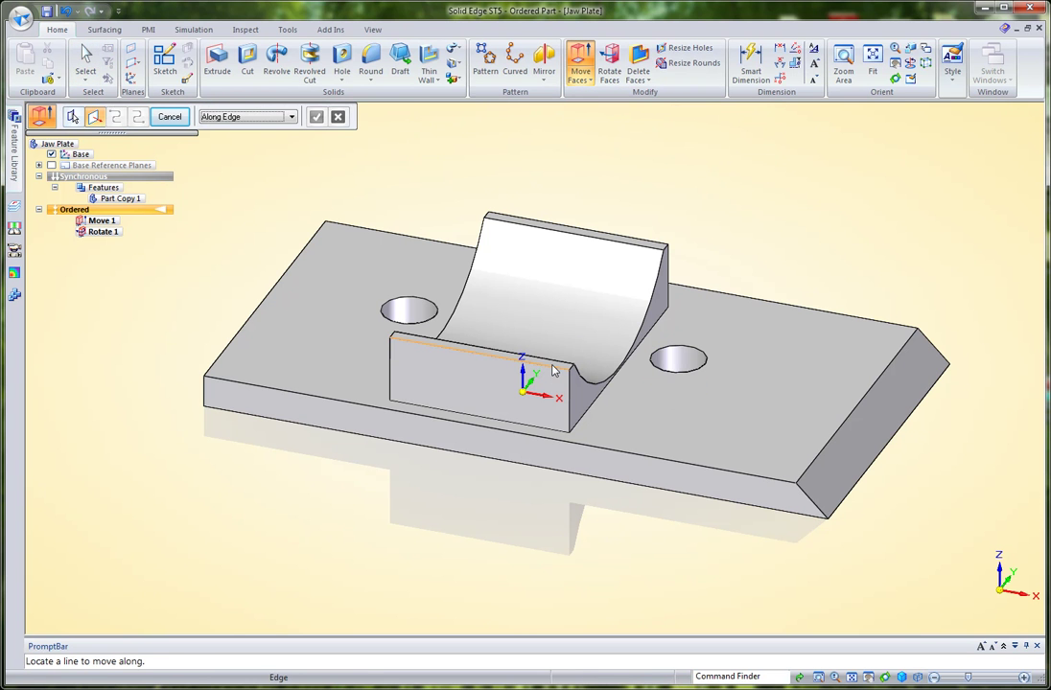
{"action": "right_click", "coordinate": [684, 355]}
{"action": "left_click", "coordinate": [694, 338]}
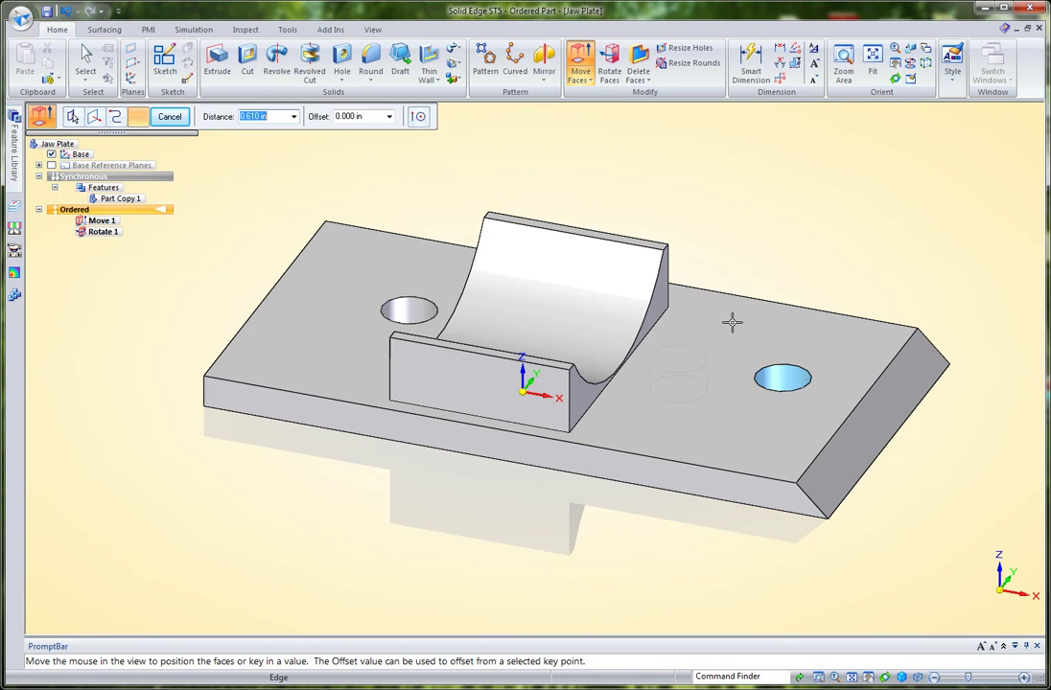
{"action": "type", "text": "0.2125"}
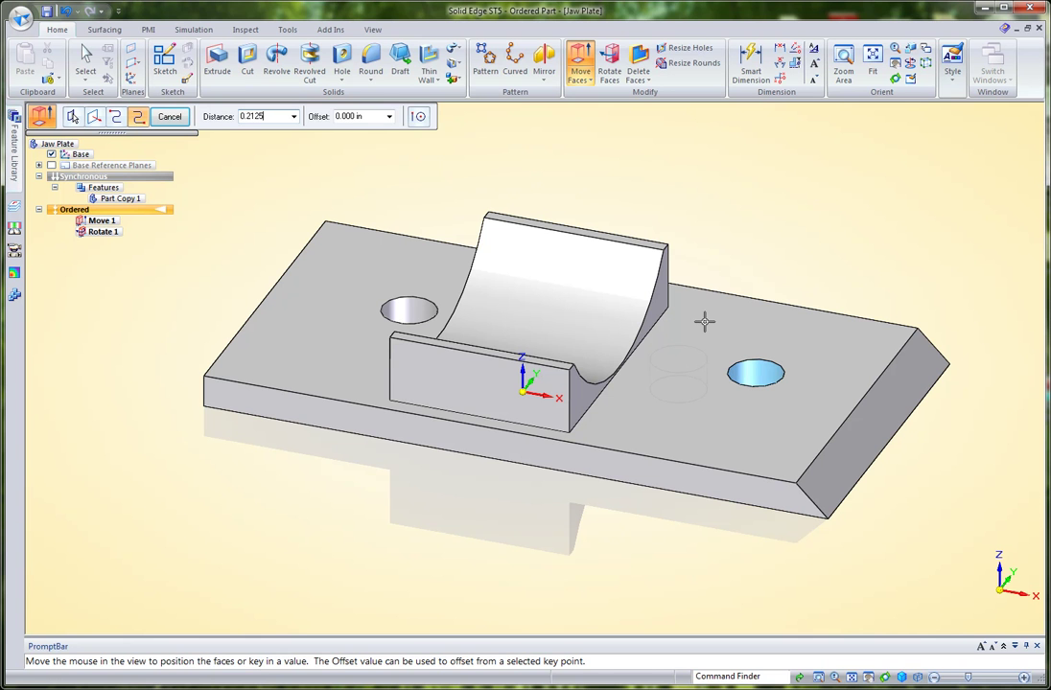
{"action": "key", "text": "Return"}
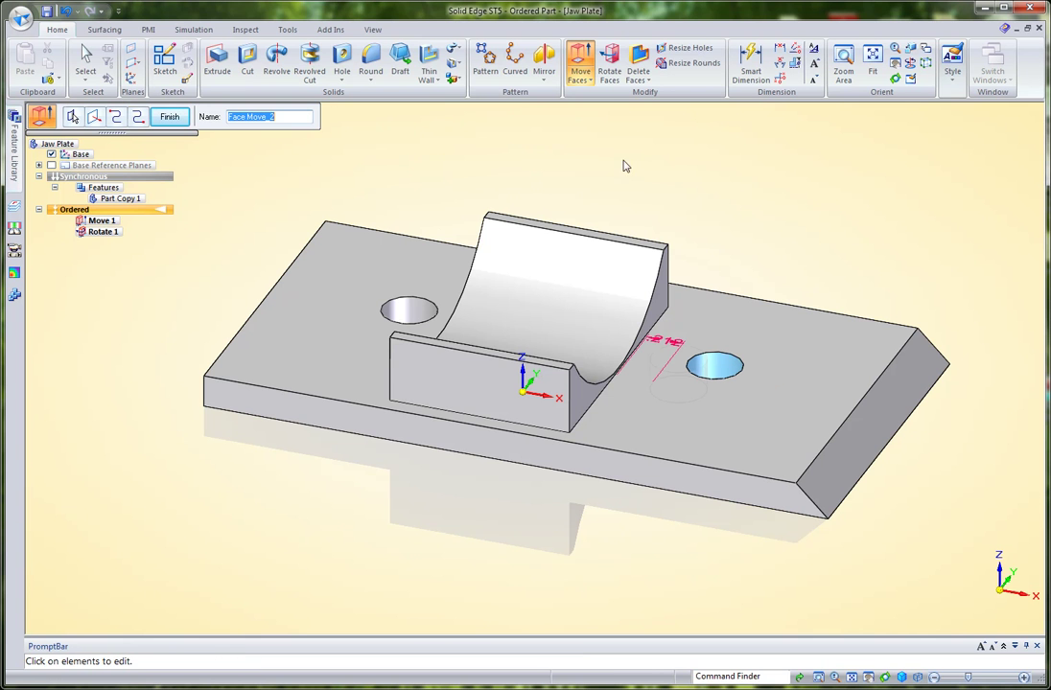
{"action": "left_click", "coordinate": [85, 63]}
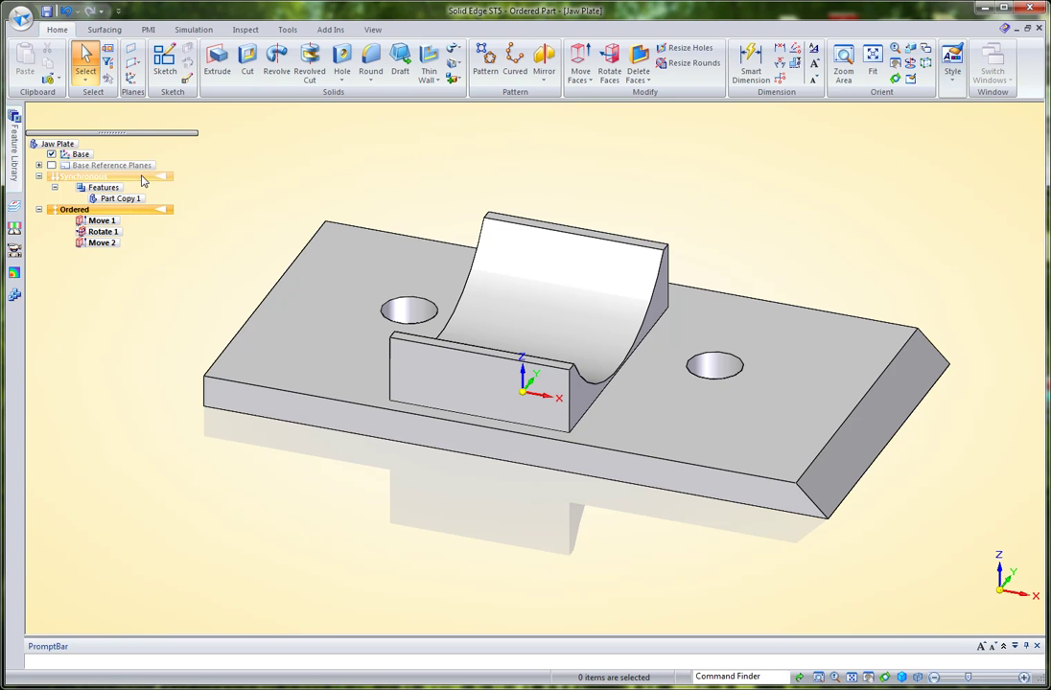
{"action": "double_click", "coordinate": [142, 180]}
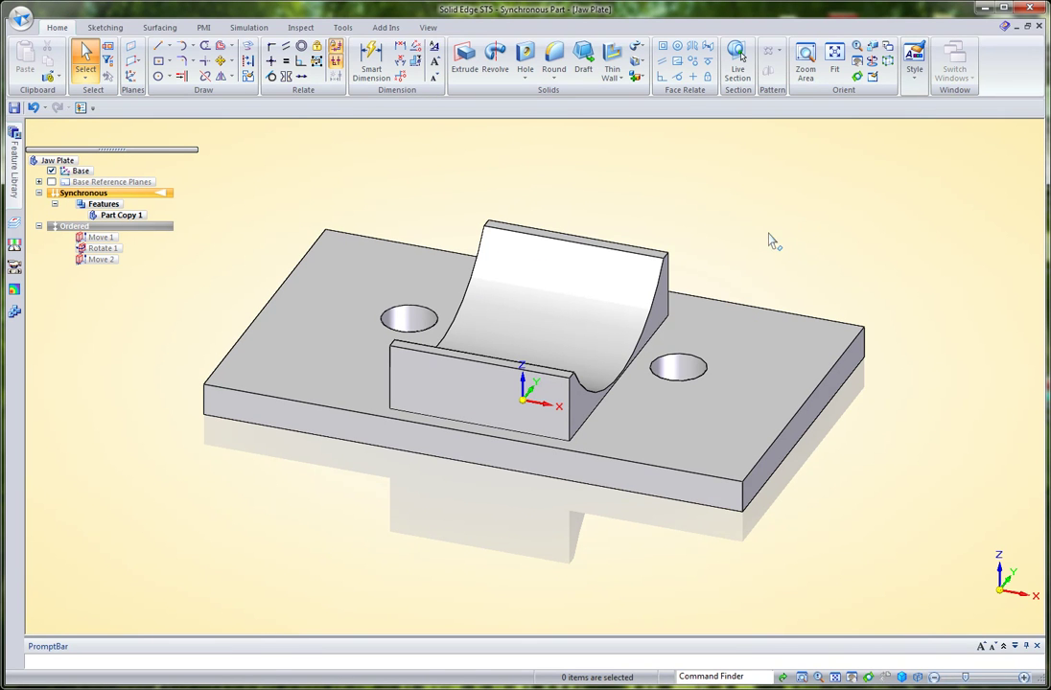
Drag the right hole with the steering wheel, with Live Rules symmetry on so both holes move
{"action": "left_click", "coordinate": [686, 366]}
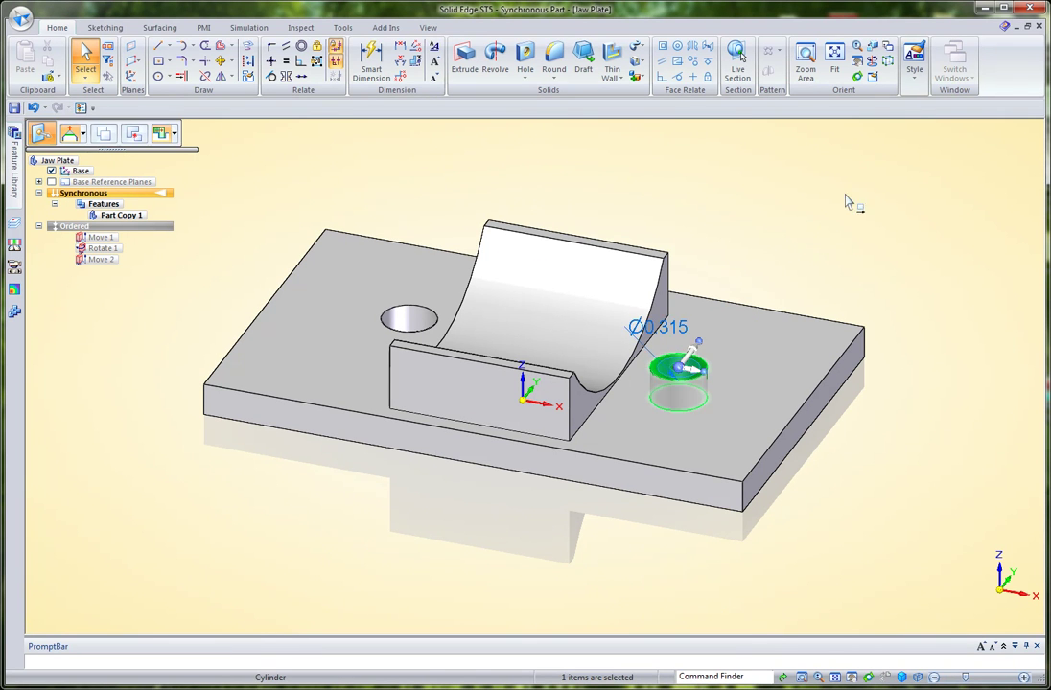
{"action": "left_click", "coordinate": [694, 372]}
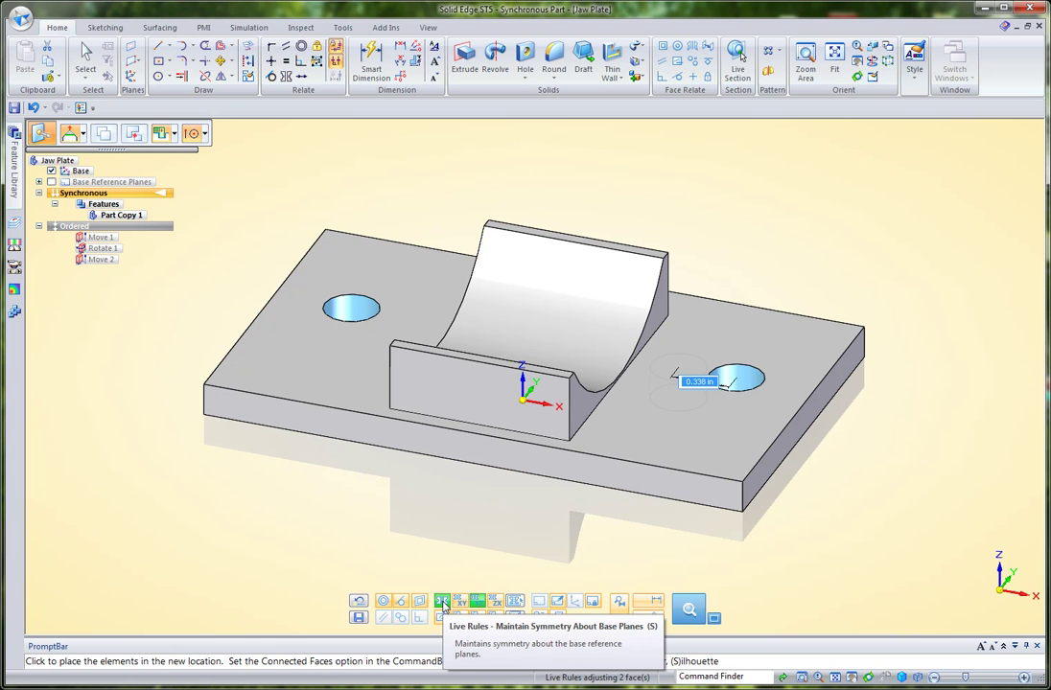
{"action": "left_click", "coordinate": [442, 601]}
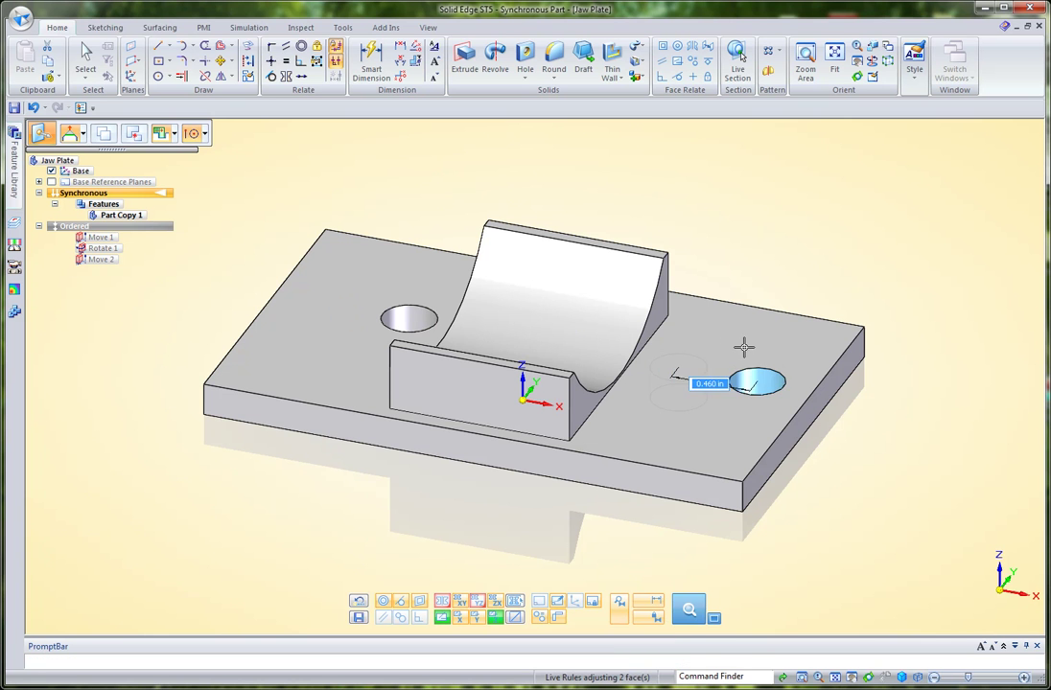
{"action": "left_click", "coordinate": [479, 604]}
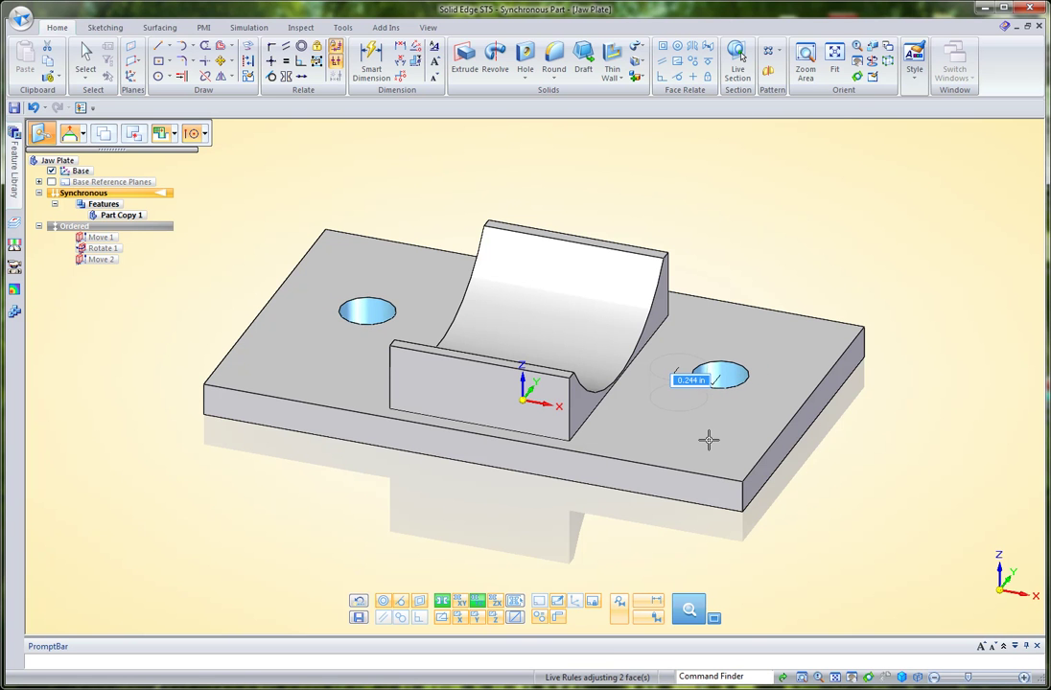
{"action": "left_click", "coordinate": [707, 441]}
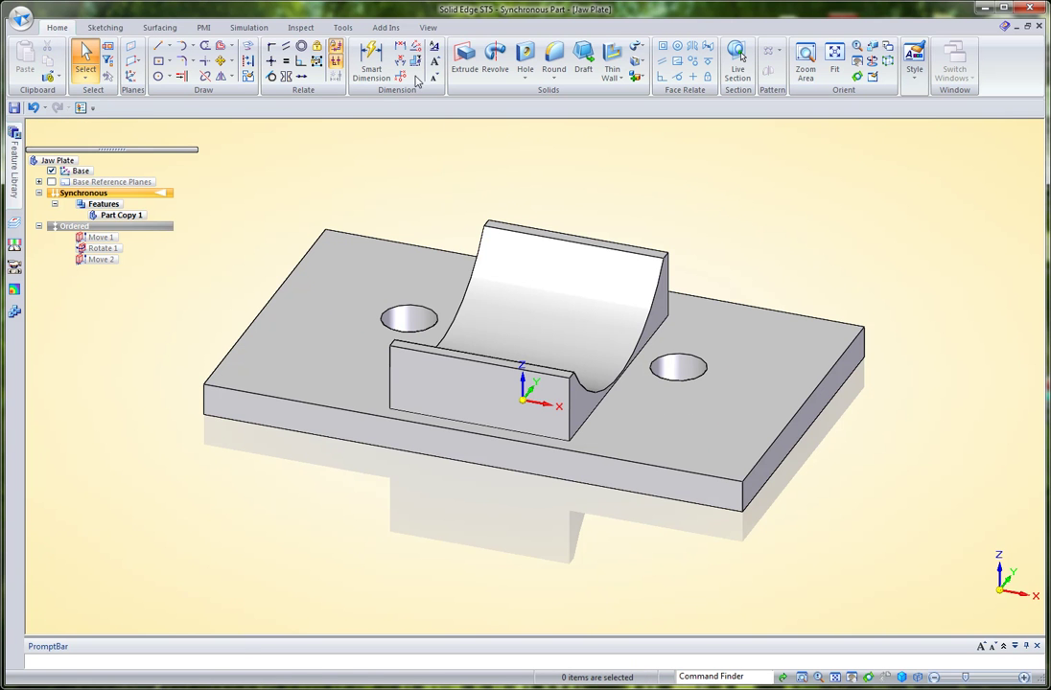
{"action": "left_click", "coordinate": [401, 47]}
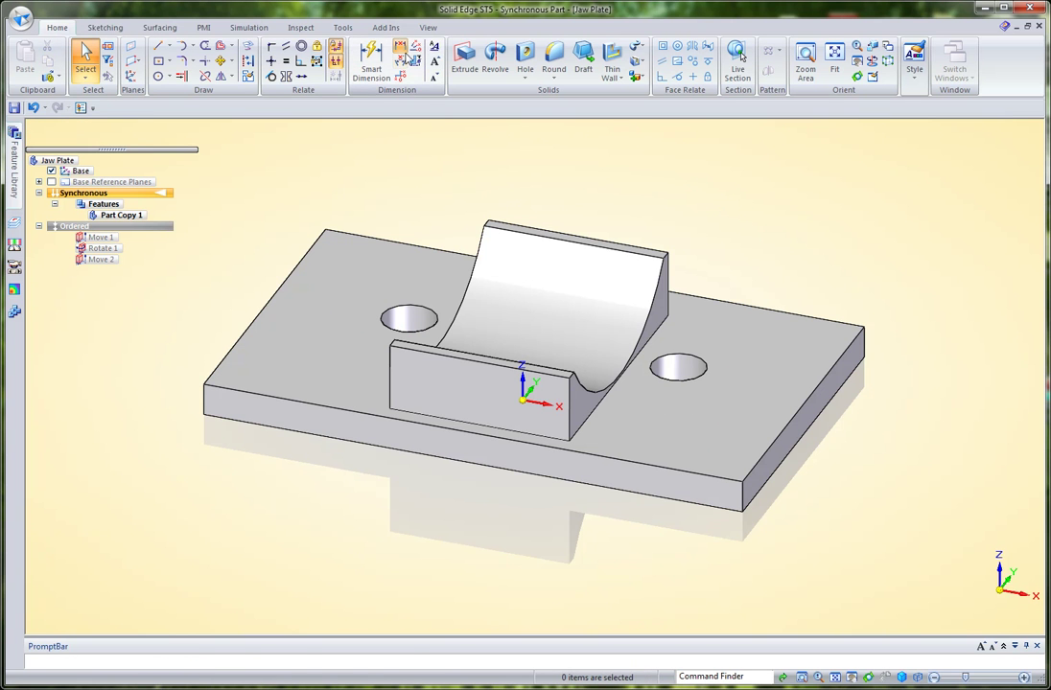
Dimension the spacing between the two hole centres and set it to 2.000 in
{"action": "left_click", "coordinate": [418, 303]}
{"action": "left_click", "coordinate": [678, 362]}
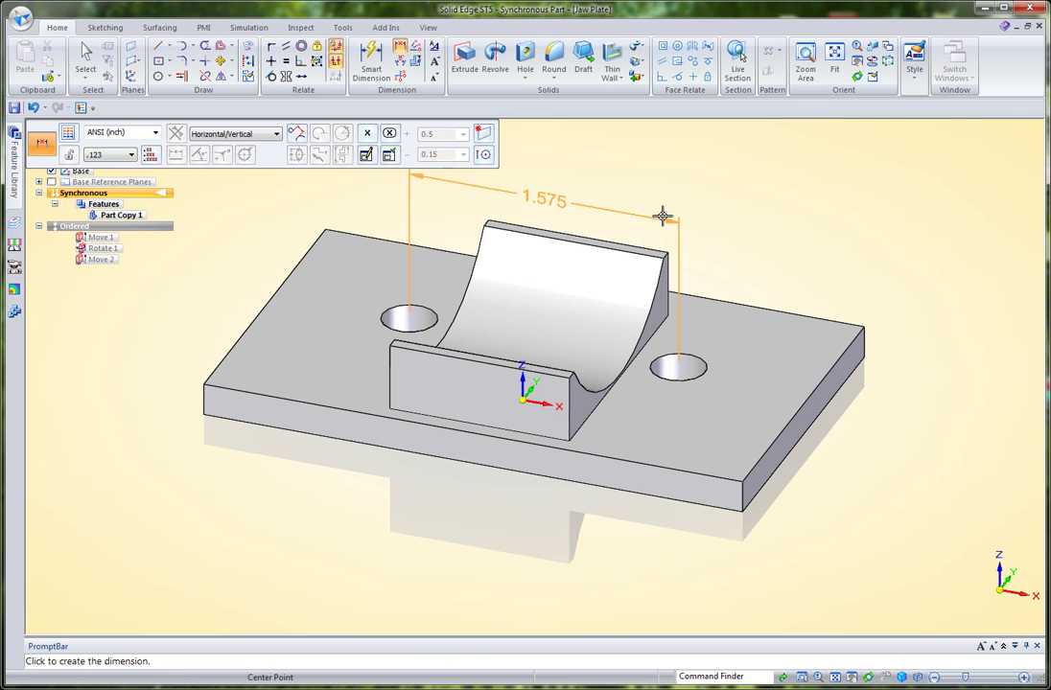
{"action": "left_click", "coordinate": [710, 184]}
{"action": "left_click", "coordinate": [532, 194]}
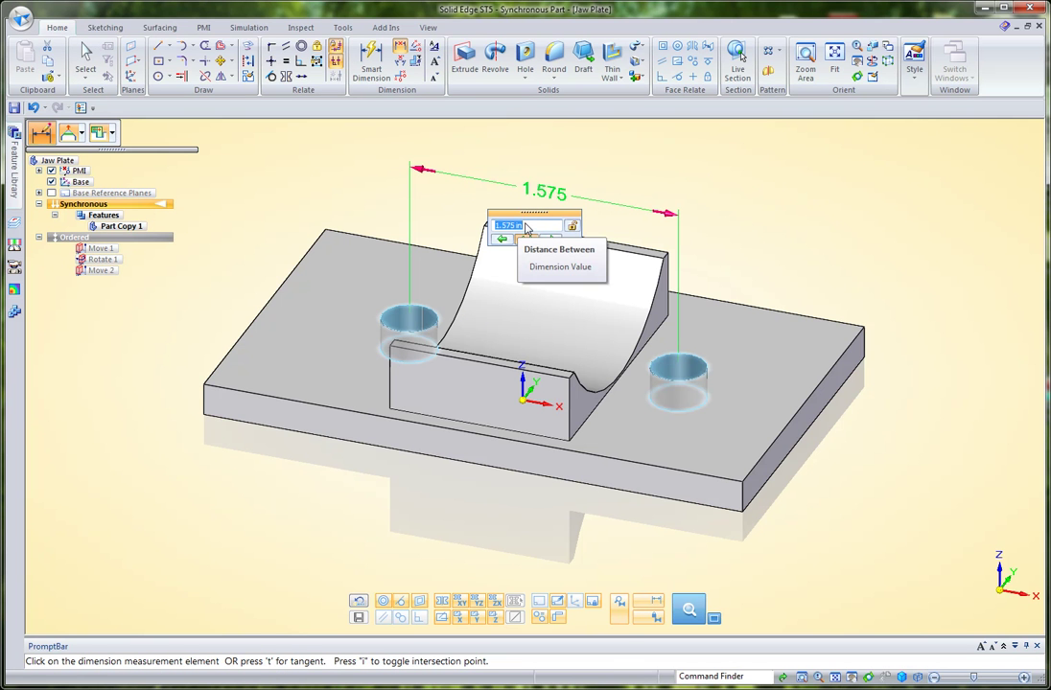
{"action": "type", "text": "2"}
{"action": "key", "text": "Return"}
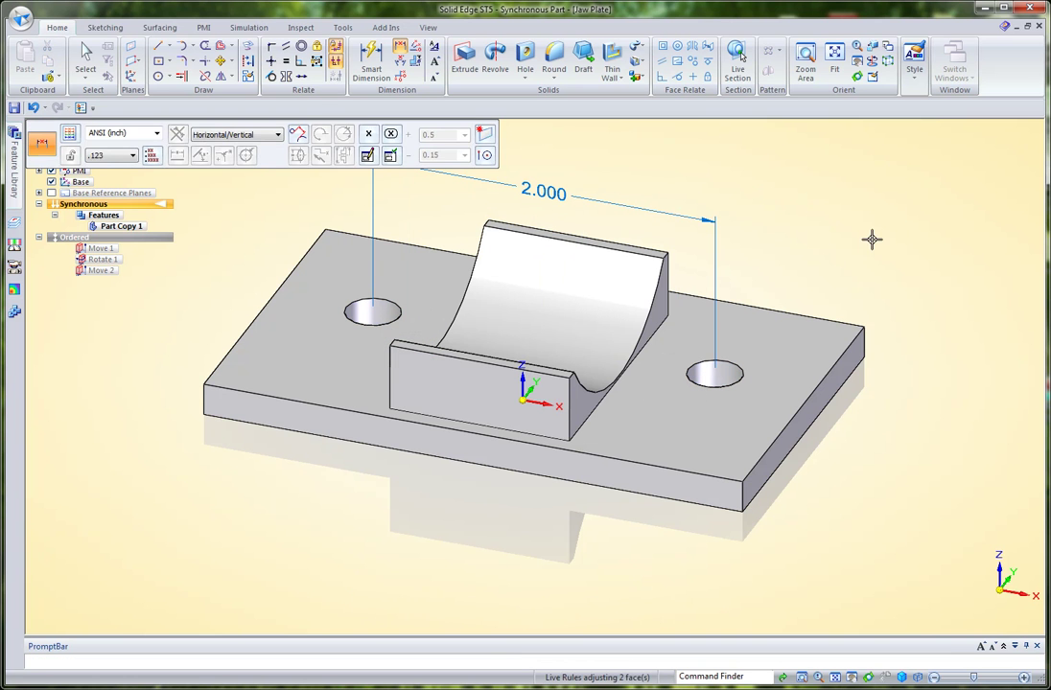
{"action": "key", "text": "Escape"}
{"action": "key", "text": "Escape"}
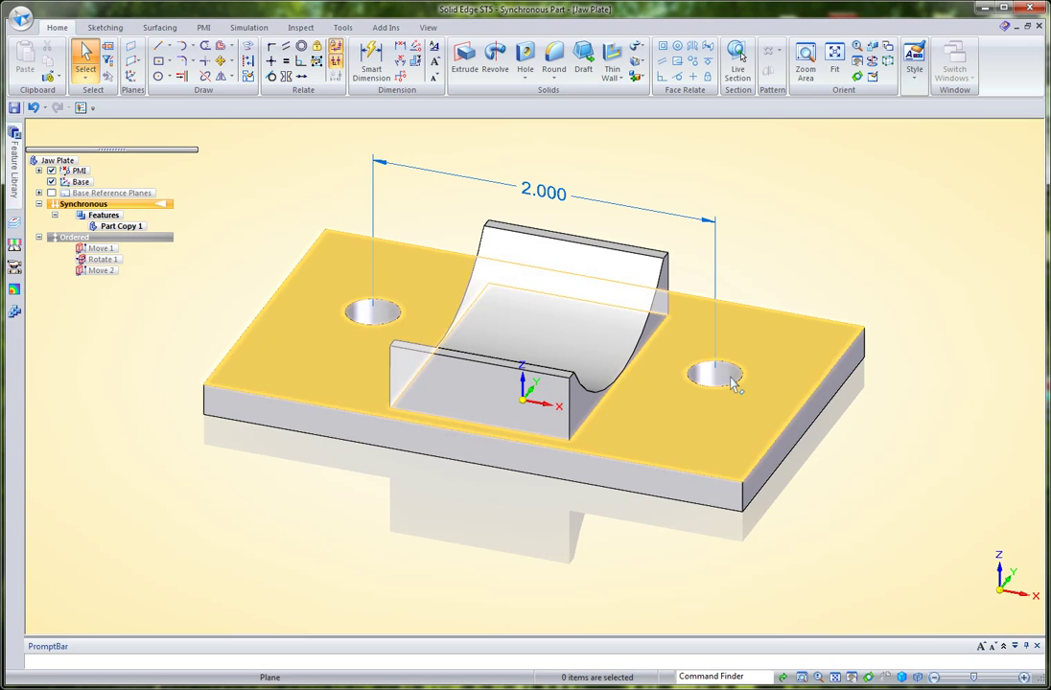
With the right end face and right hole selected, change the spacing to 3.000 in
{"action": "left_click", "coordinate": [887, 324]}
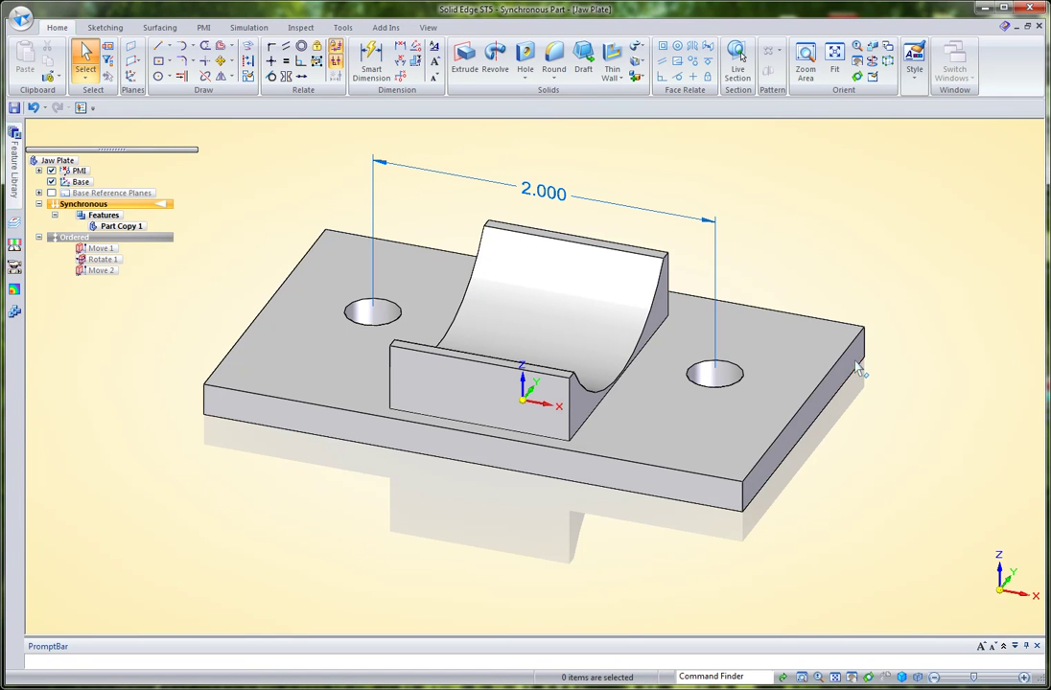
{"action": "left_click", "coordinate": [709, 376], "text": "ctrl"}
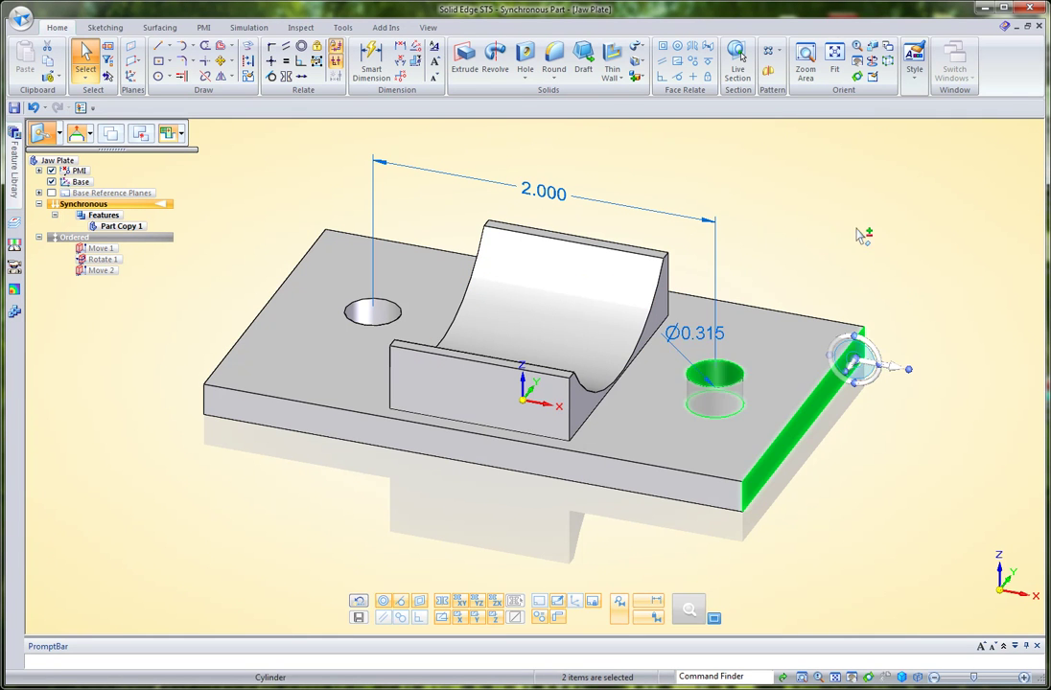
{"action": "left_click", "coordinate": [544, 193]}
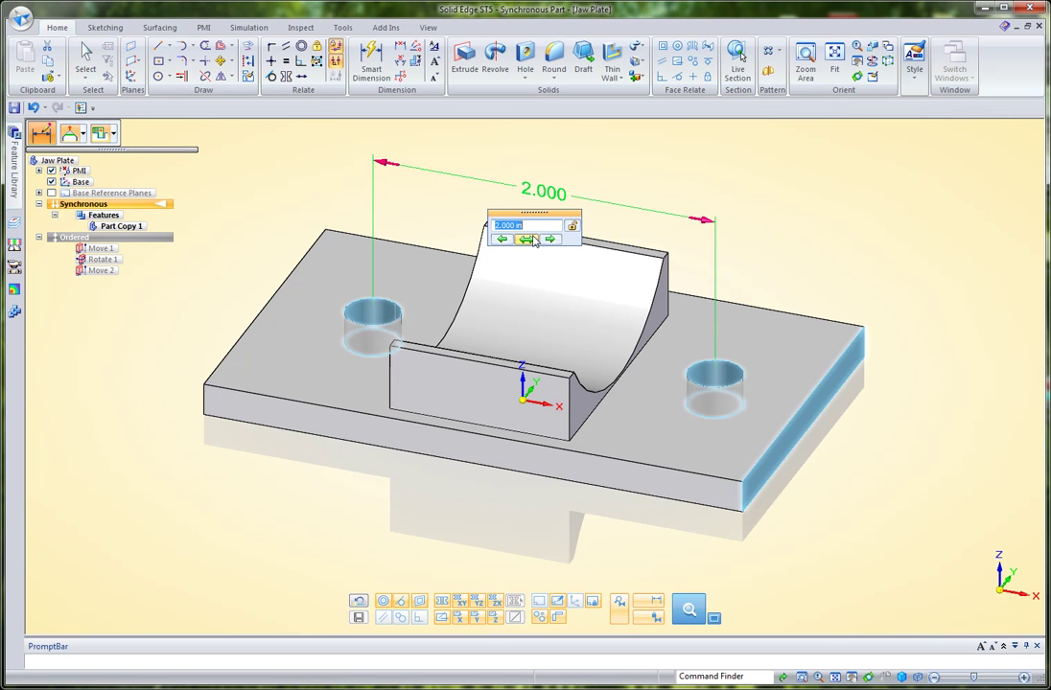
{"action": "type", "text": "3"}
{"action": "key", "text": "Return"}
{"action": "left_click", "coordinate": [847, 176]}
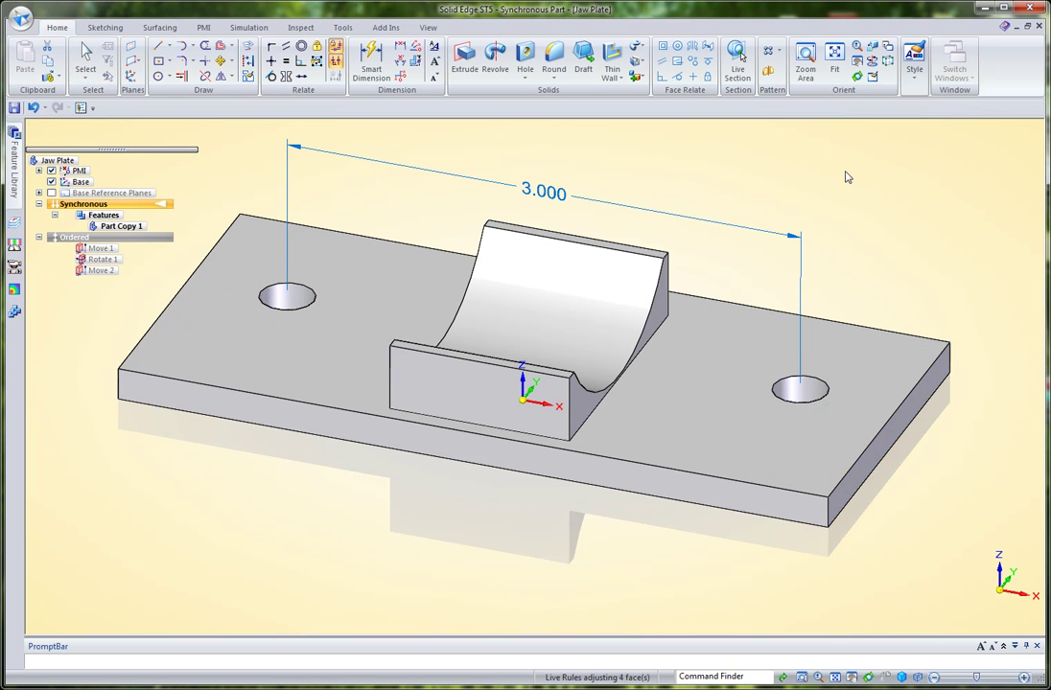
Dimension from the right hole centre to the raised jaw's side edge, showing 0.975 in
{"action": "key", "text": "Escape"}
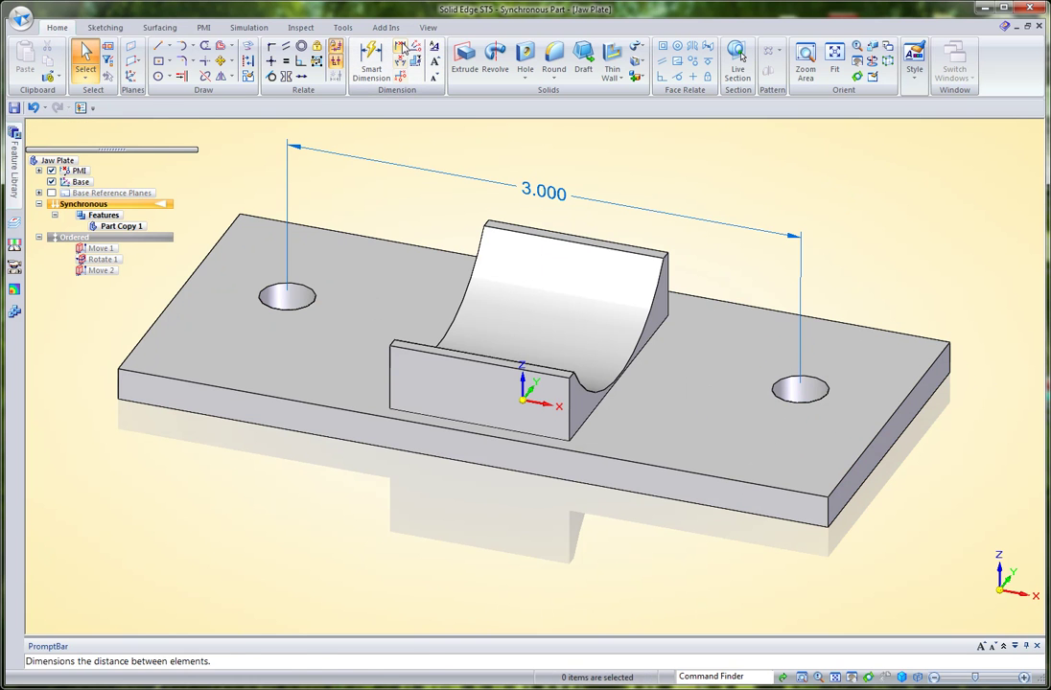
{"action": "key", "text": "d"}
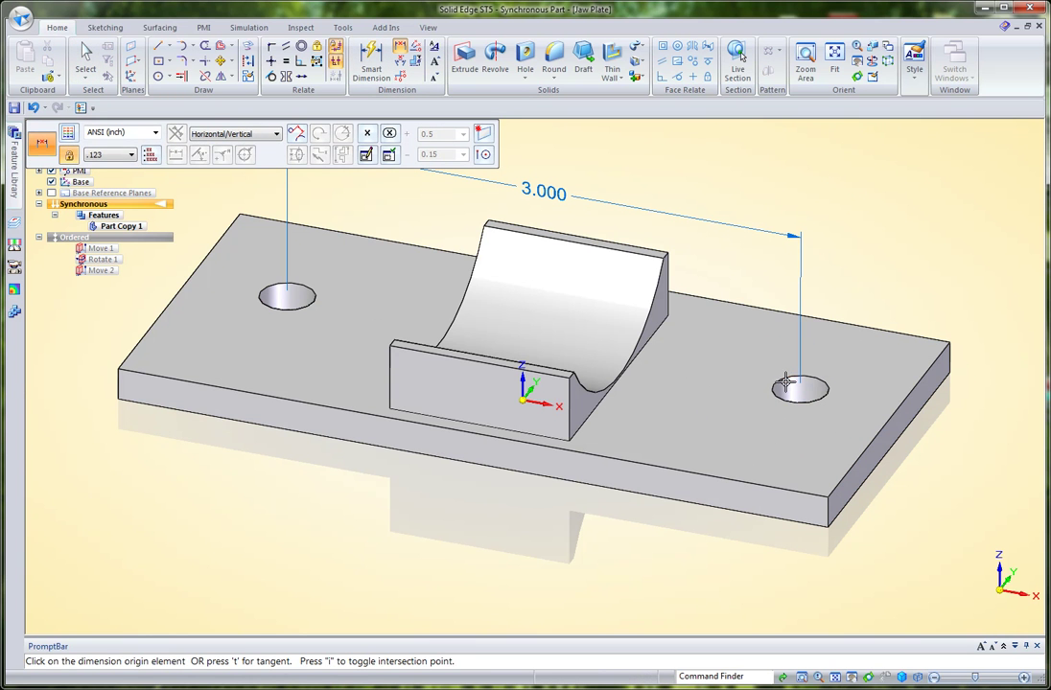
{"action": "left_click", "coordinate": [788, 372]}
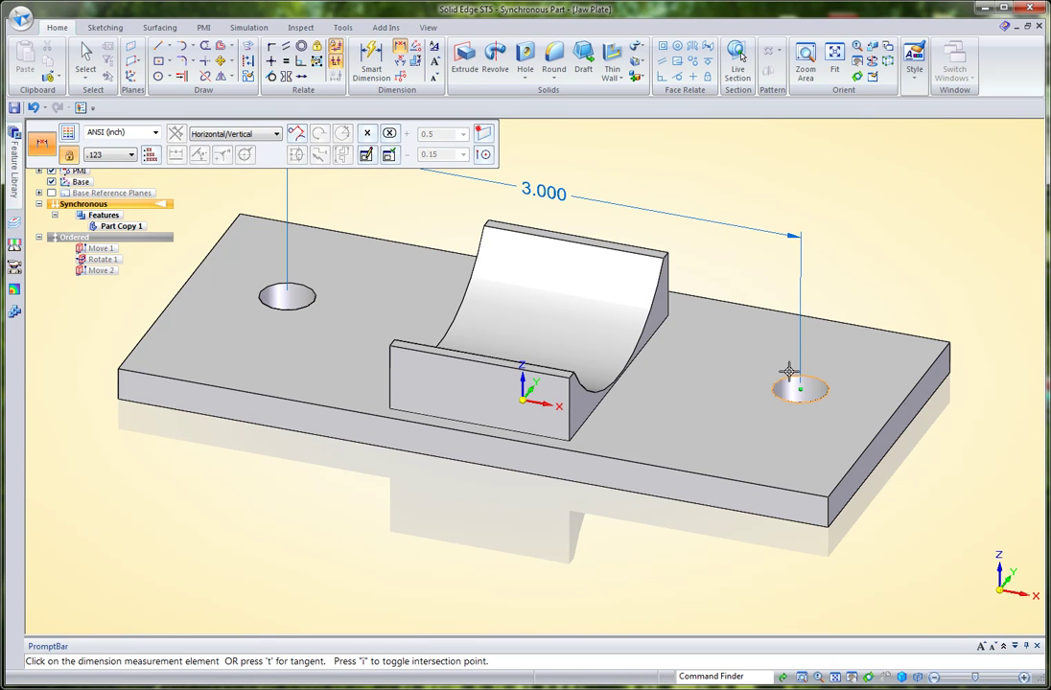
{"action": "left_click", "coordinate": [676, 300]}
{"action": "left_click", "coordinate": [702, 194]}
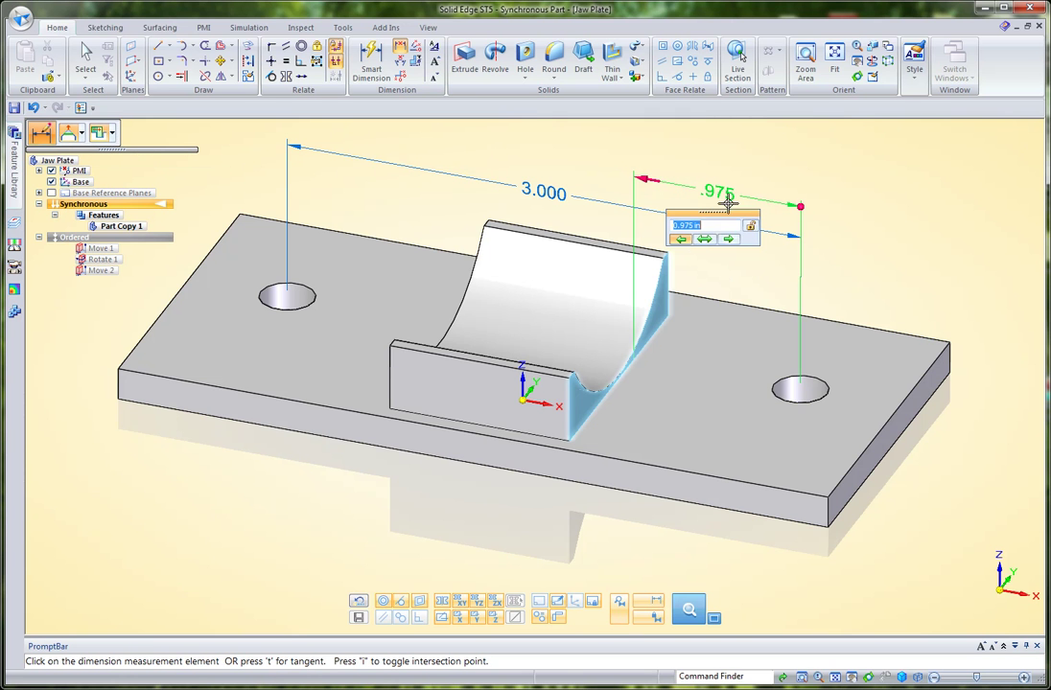